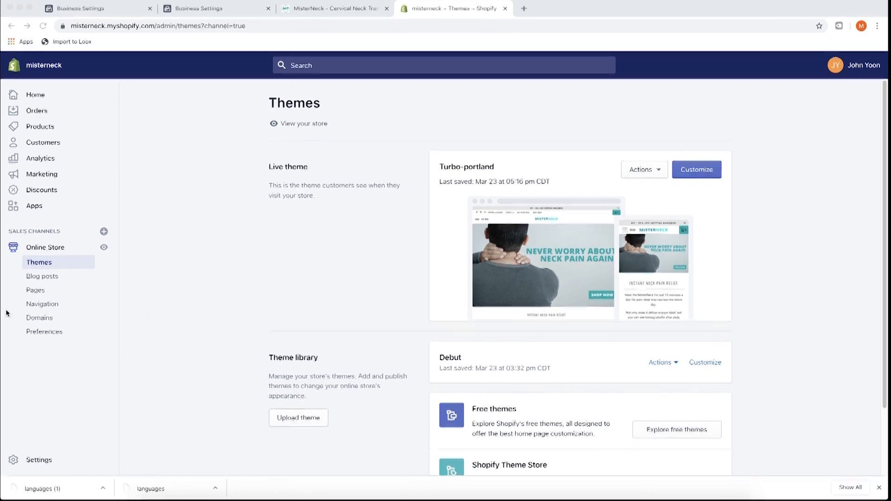
- Go to the Online Store Navigation page listing About, Footer menu and Main menu
click(42, 304)
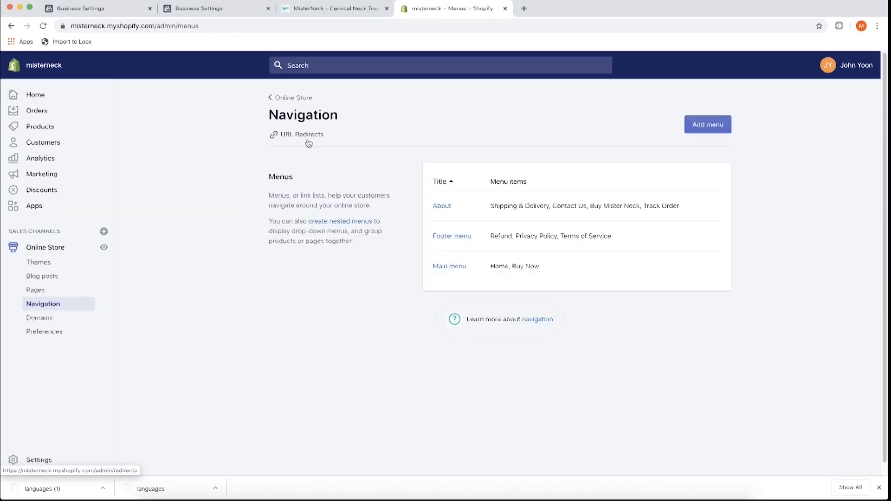
- Open the /buy URL redirect and inspect its source path and destination URL
click(307, 137)
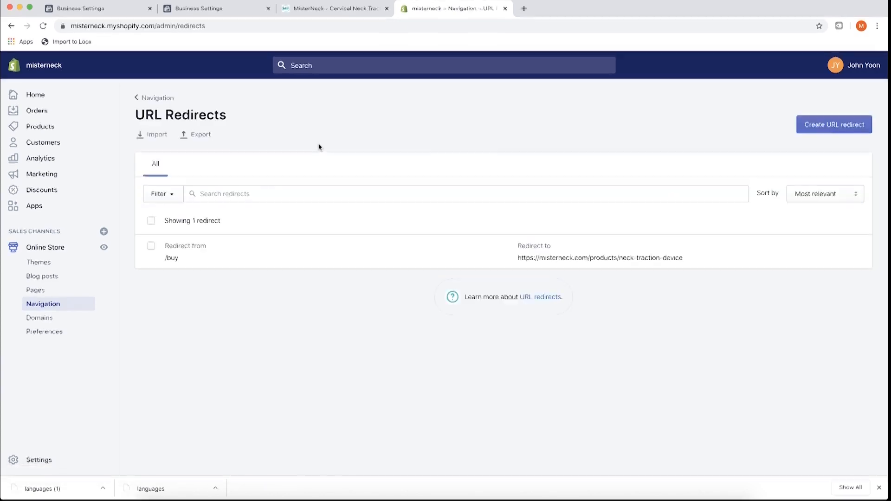
click(281, 259)
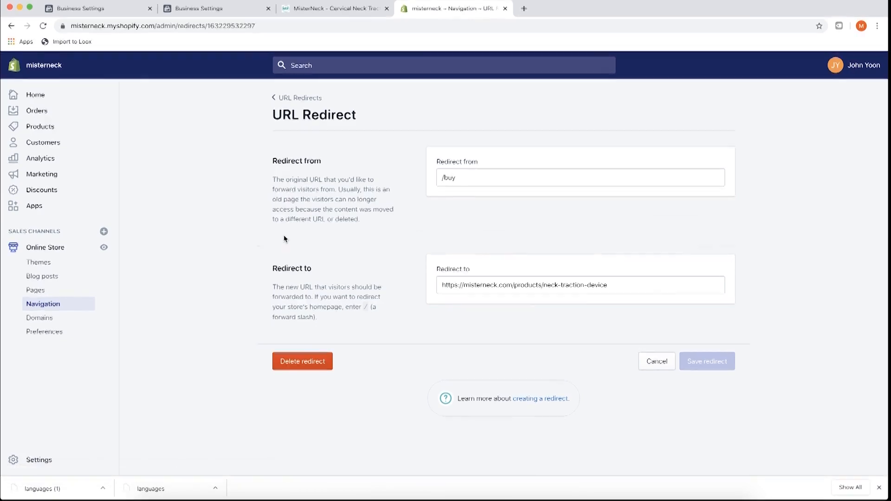
click(465, 180)
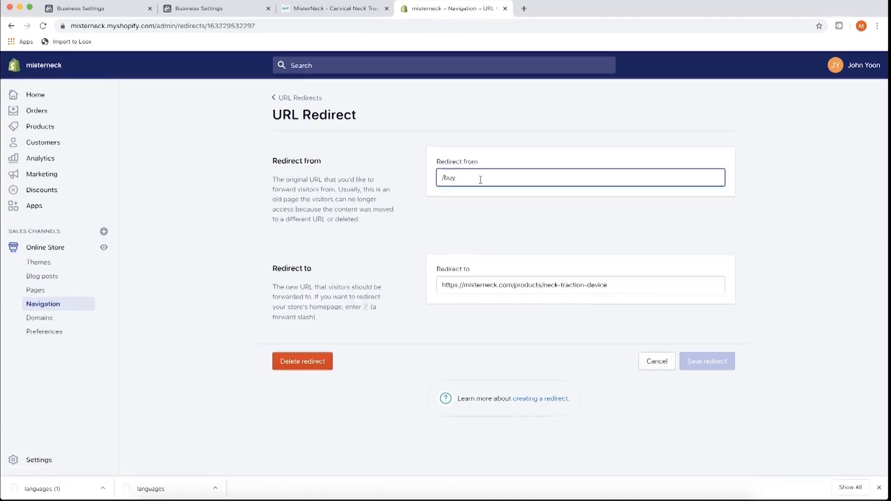
drag(469, 182, 436, 160)
click(453, 178)
drag(441, 285, 610, 285)
click(603, 285)
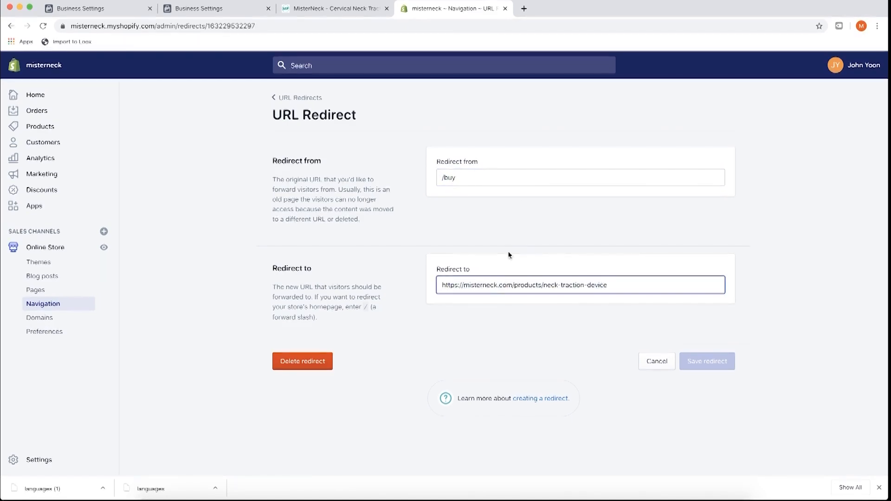
- Compare the storefront product page address with the redirect's /buy source path
click(342, 9)
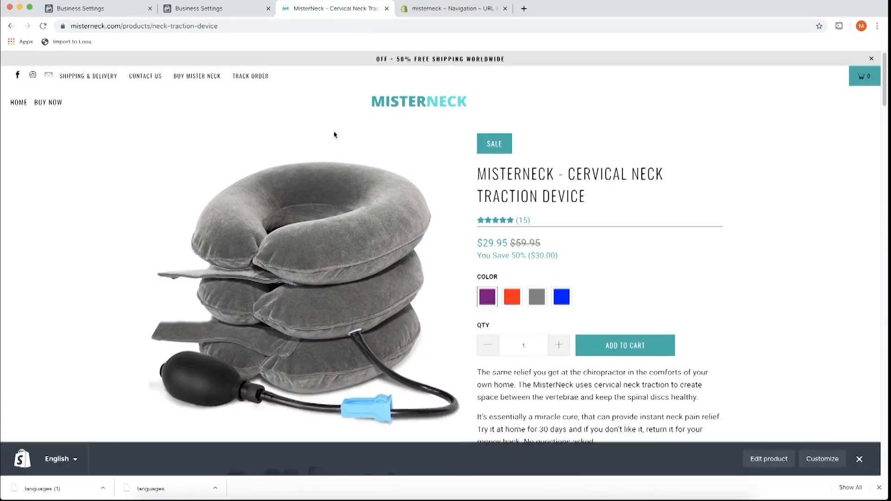
click(43, 26)
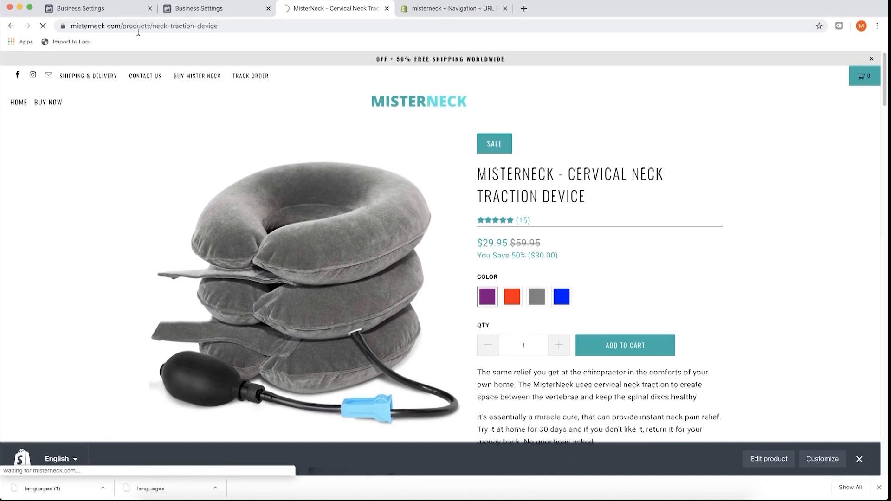
click(194, 27)
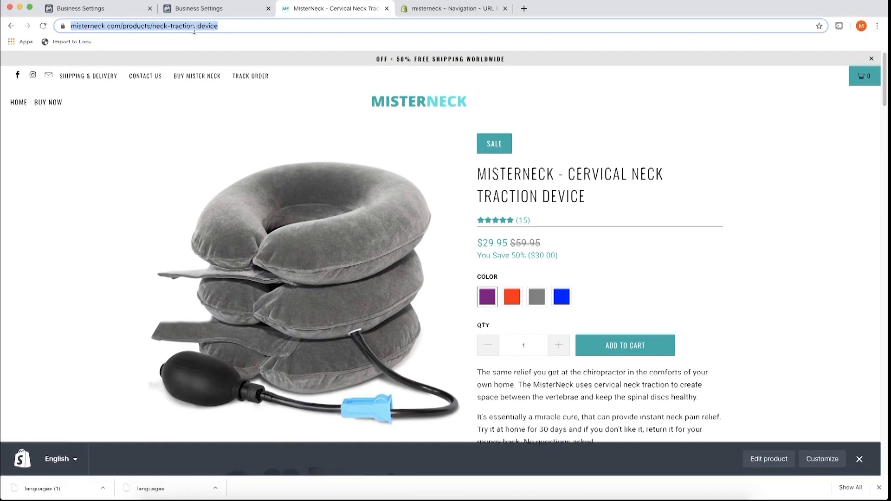
click(422, 12)
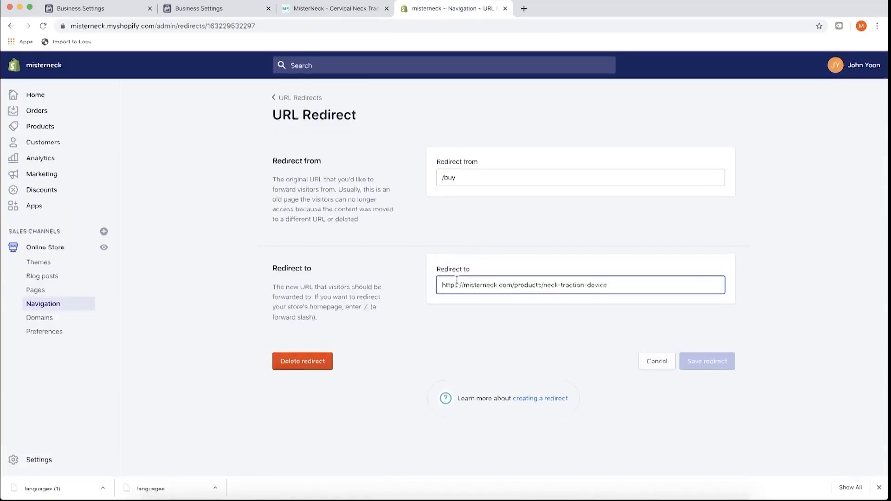
click(461, 191)
mouse_move(461, 180)
mouse_down()
mouse_move(405, 180)
mouse_move(447, 181)
mouse_up()
click(457, 178)
click(459, 179)
click(459, 179)
click(456, 179)
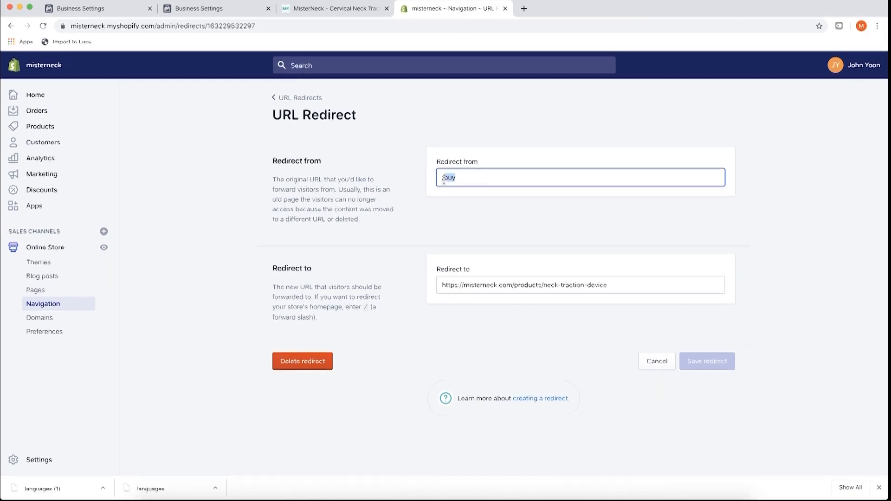
click(455, 179)
- Test the redirect by loading the store's /buy address in the storefront tab
click(336, 9)
click(238, 27)
drag(238, 27, 145, 26)
text(buy)
key(Return)
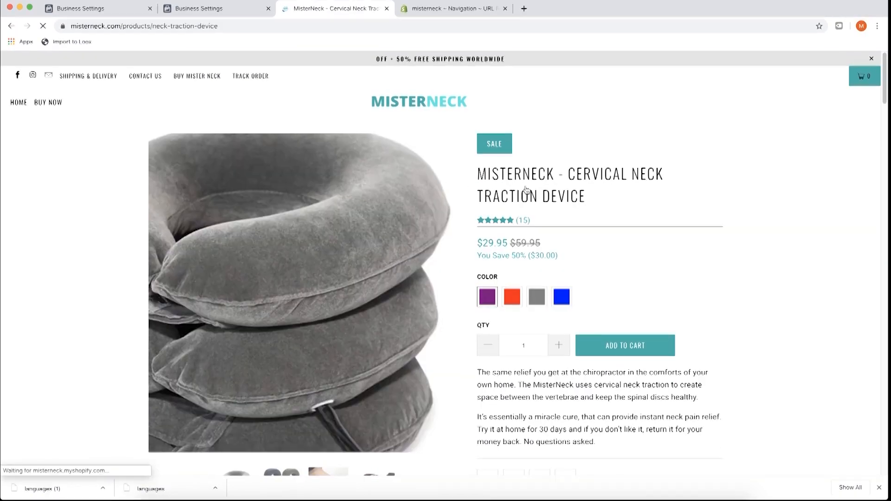
click(422, 9)
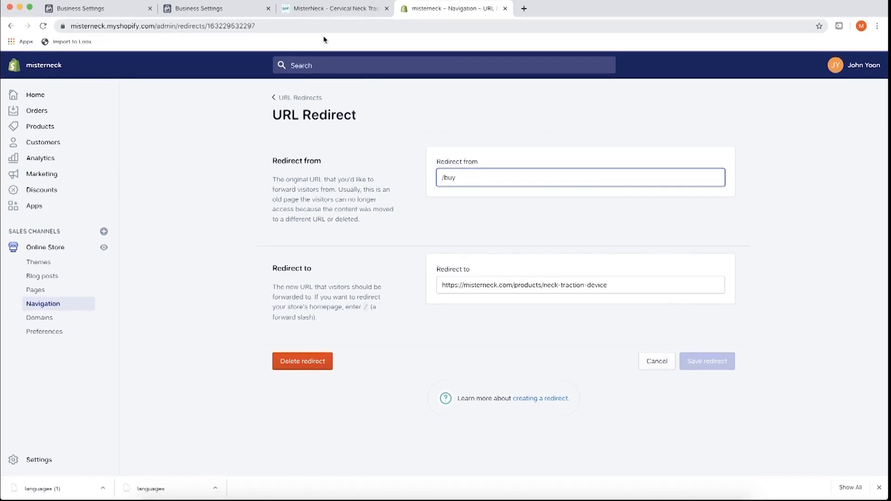
- Check the neck-traction-device destination URL, then return to the URL redirects list
drag(617, 286, 442, 286)
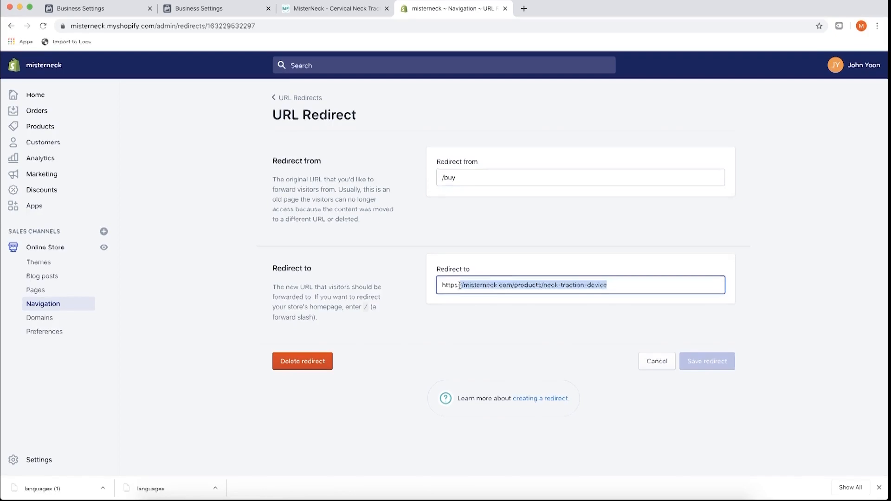
click(475, 285)
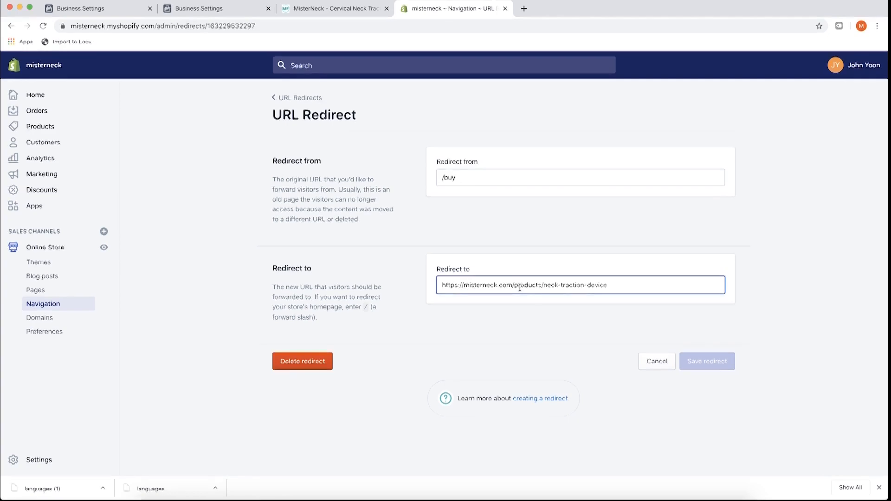
click(287, 98)
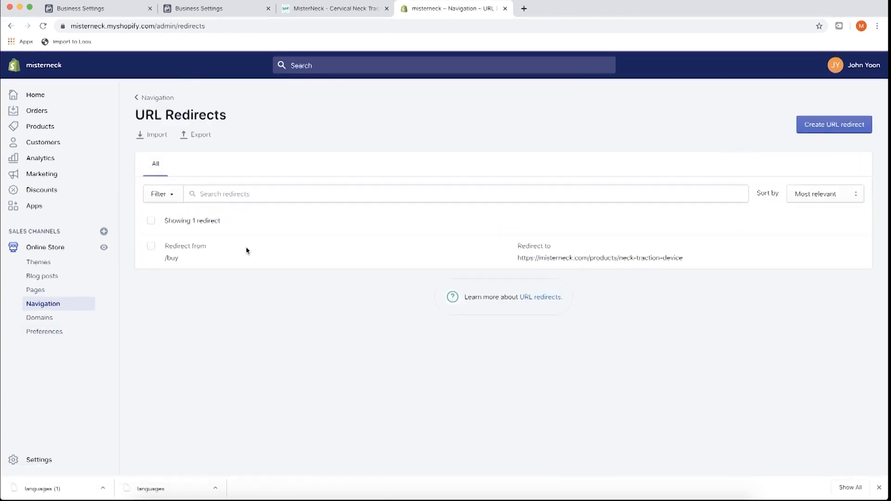
- Review the Preferences homepage title 'MisterNeck - Instant Neck Relief' and its meta description
click(62, 338)
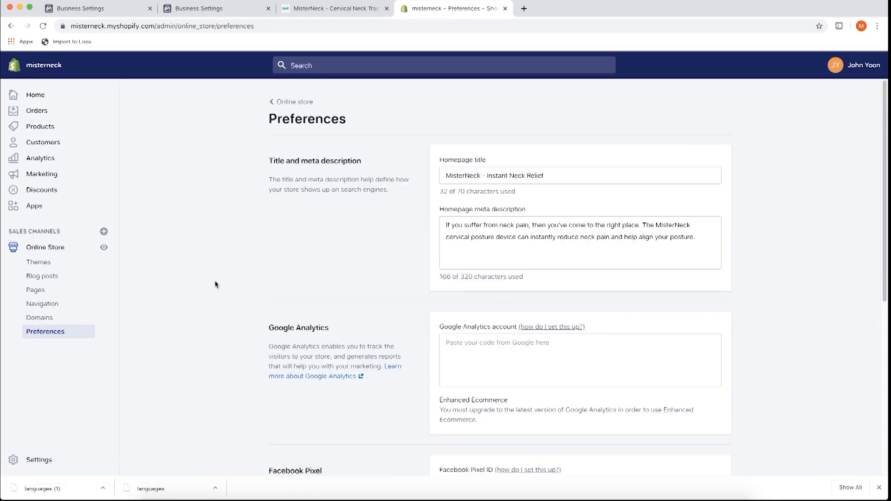
scroll(219, 287, down, 1)
scroll(225, 280, up, 1)
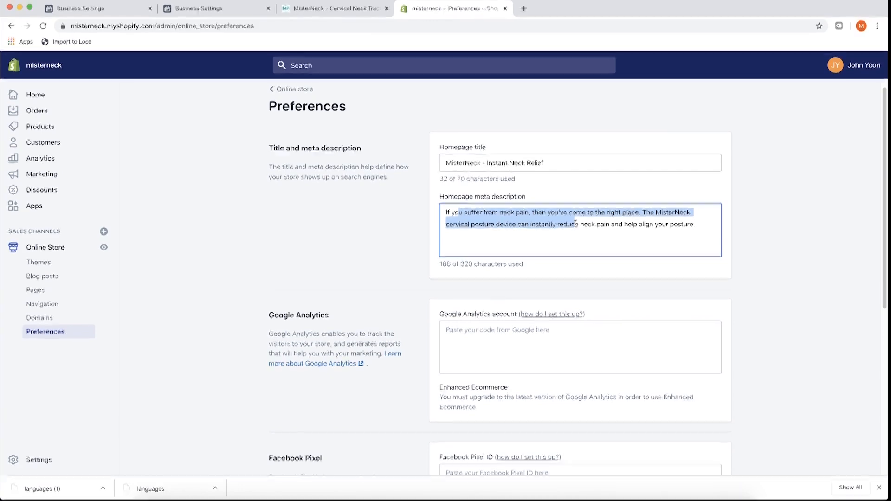
click(385, 235)
scroll(385, 236, down, 2)
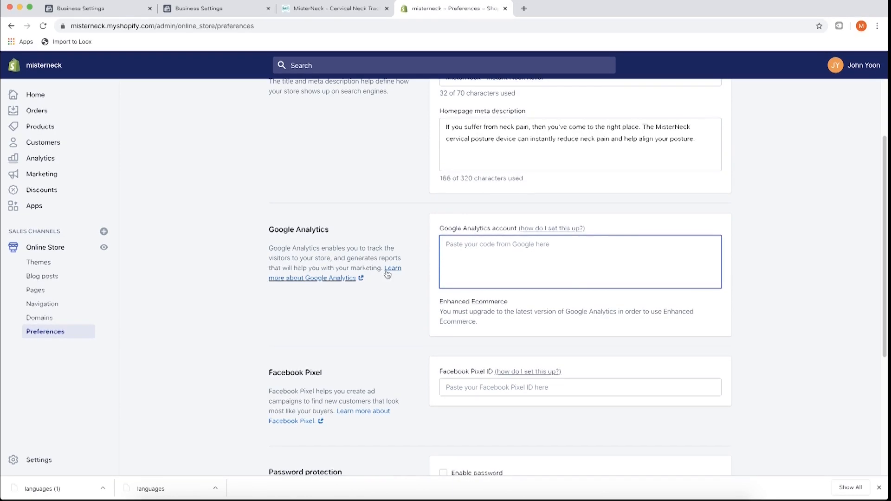
scroll(392, 294, down, 2)
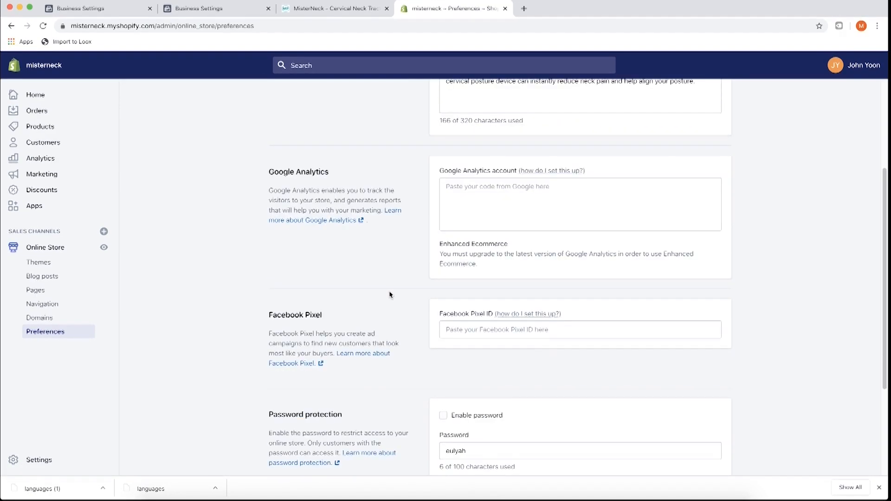
scroll(391, 294, down, 3)
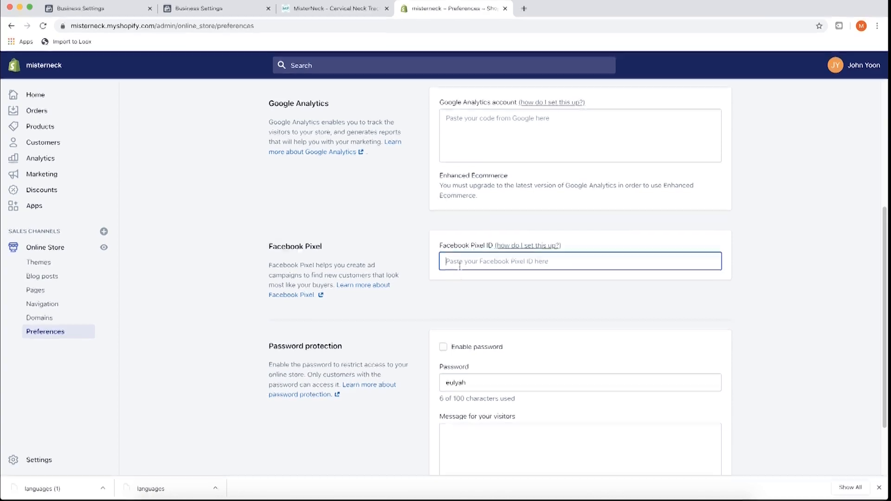
scroll(409, 282, down, 3)
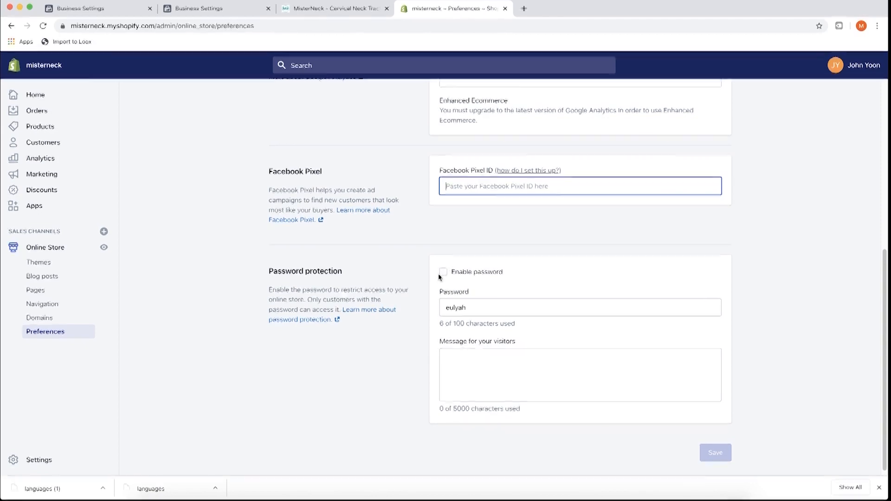
click(346, 275)
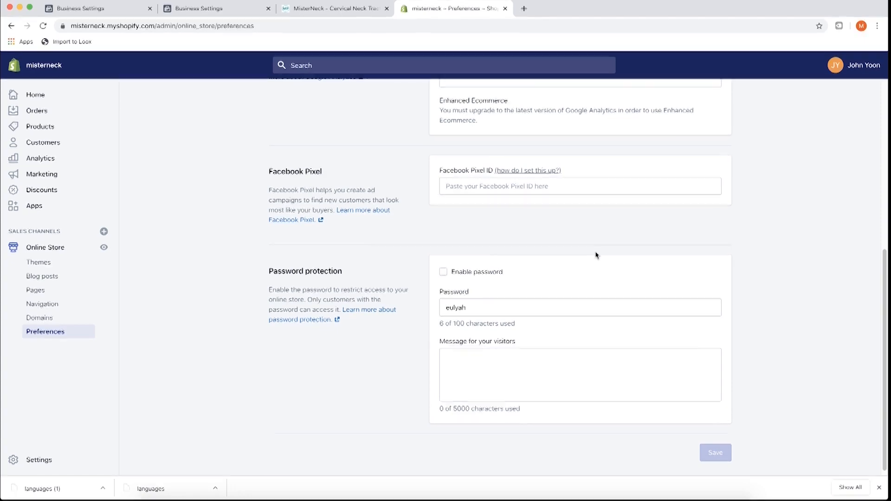
drag(473, 308, 433, 313)
click(471, 309)
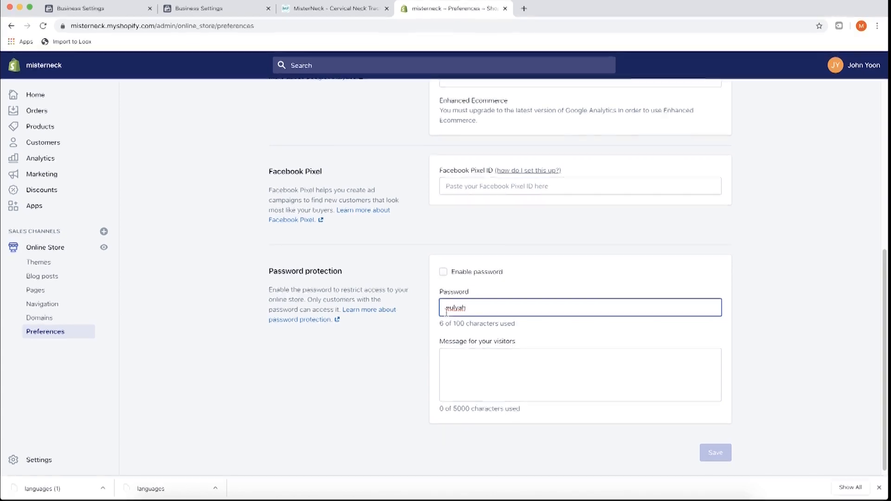
click(384, 286)
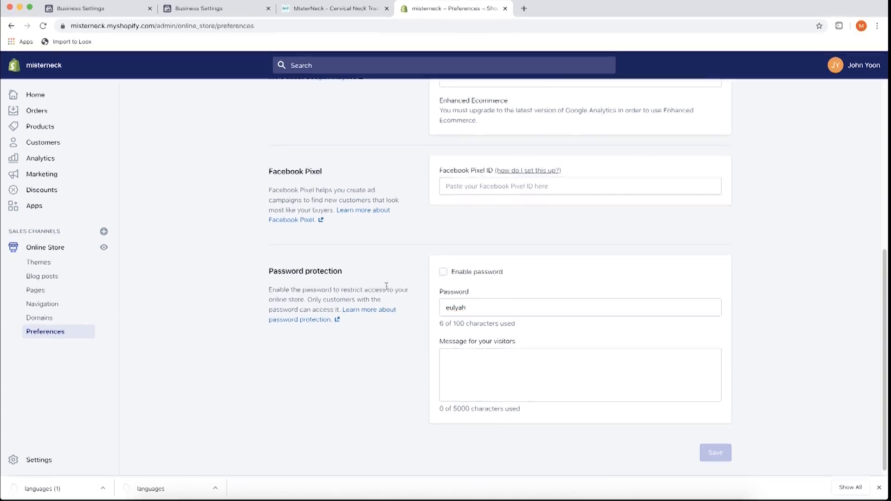
scroll(383, 287, up, 6)
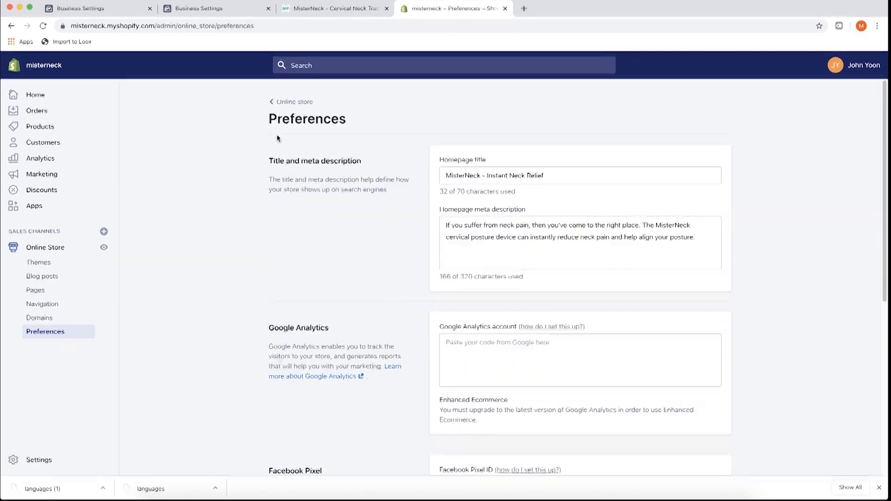
- Bring up General settings for store 'misterneck' in a separate browser tab
click(53, 461)
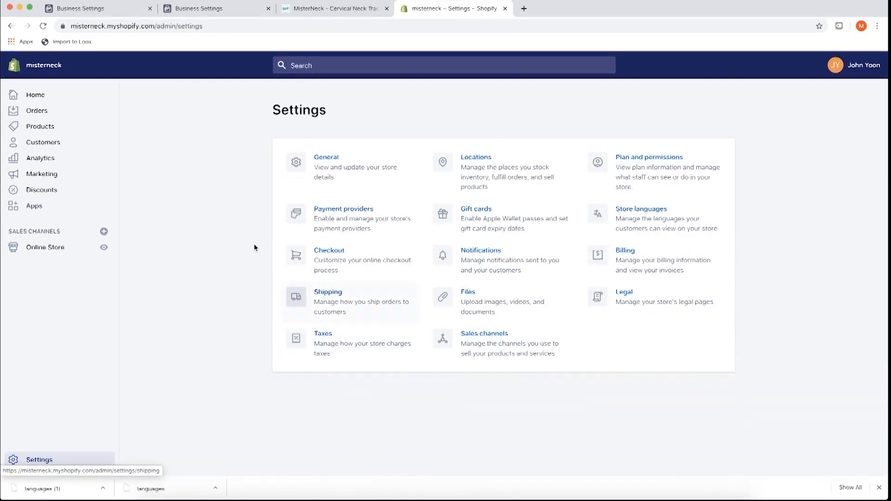
super+click(314, 178)
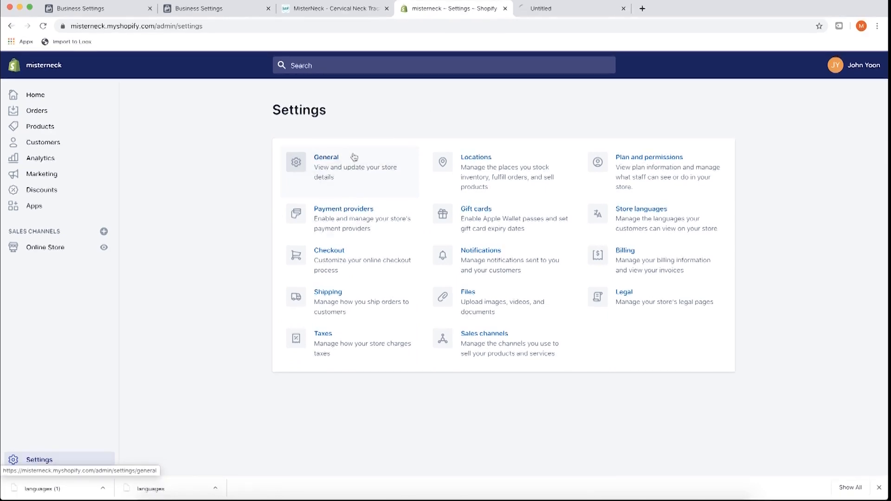
click(551, 15)
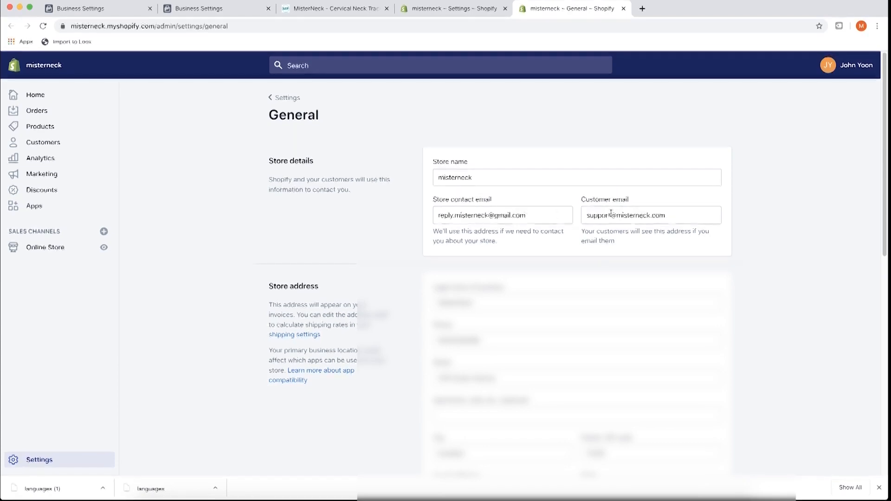
- Review the customer email, store address, Central Time, Imperial units and USD currency, then return to Settings
triple_click(683, 217)
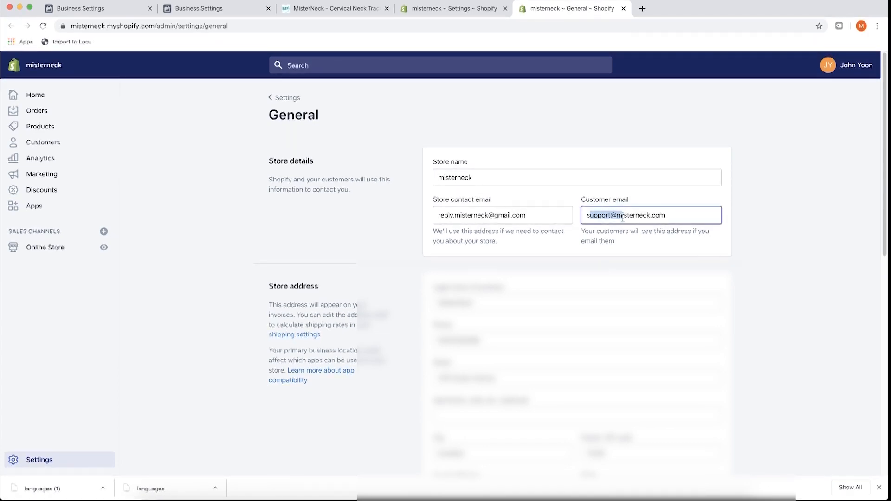
click(682, 218)
scroll(256, 210, down, 2)
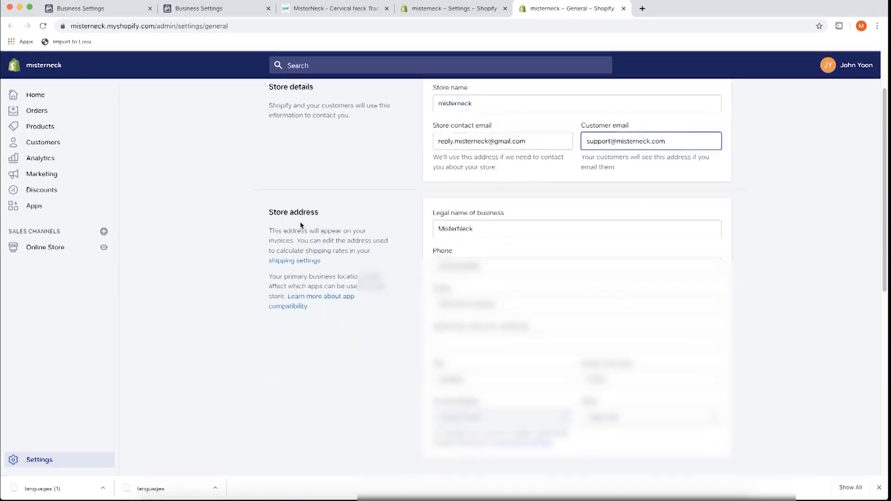
mouse_move(257, 214)
mouse_down()
mouse_move(347, 228)
mouse_move(359, 287)
mouse_move(267, 211)
mouse_up()
scroll(268, 212, down, 3)
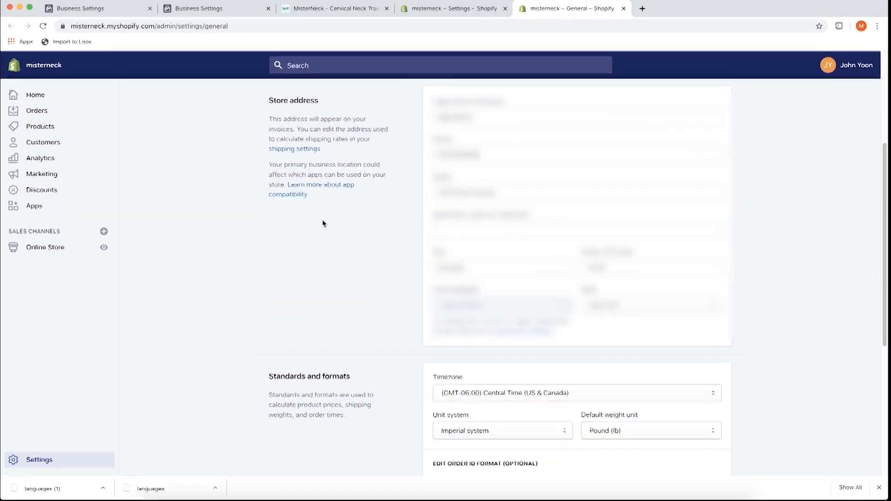
drag(325, 215, 270, 104)
click(344, 113)
scroll(300, 285, down, 5)
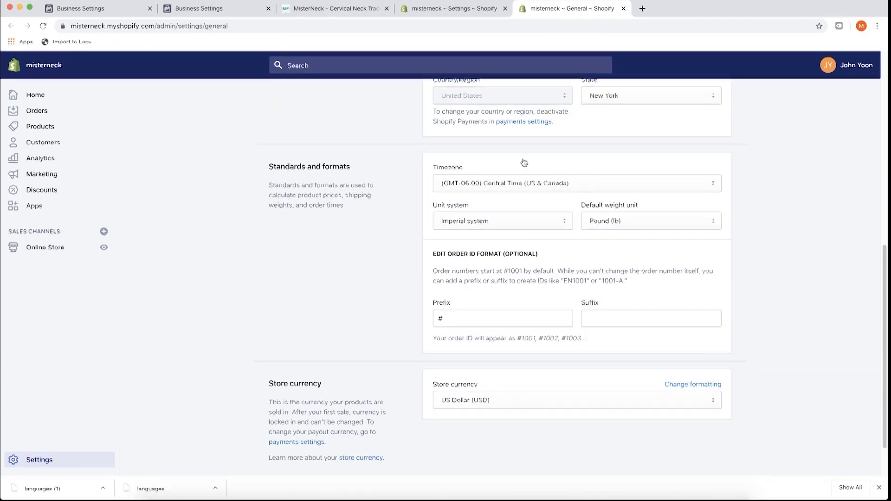
scroll(394, 263, down, 1)
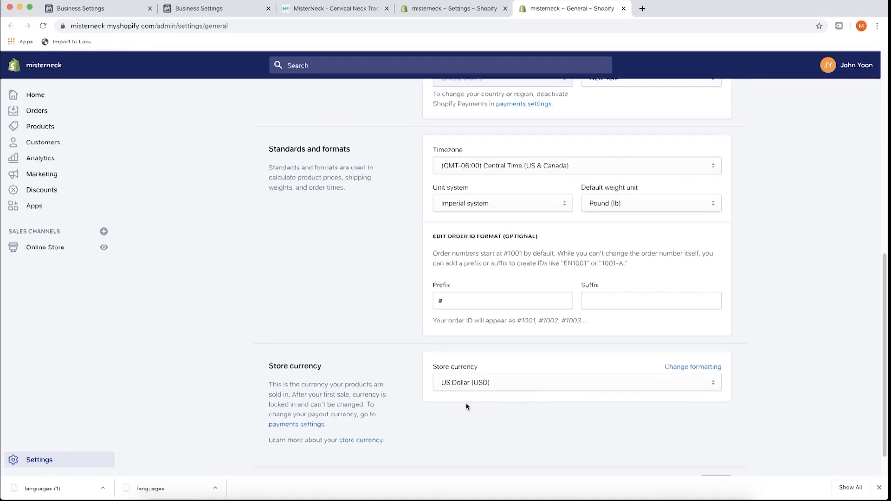
click(74, 456)
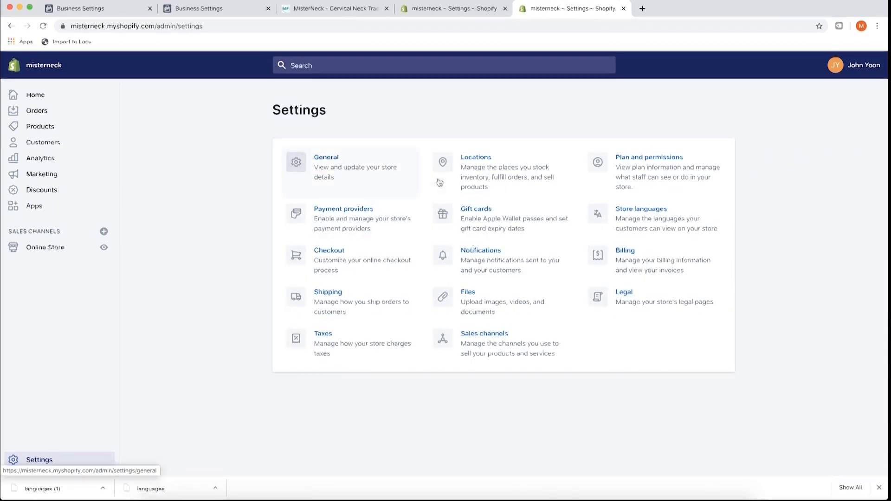
- Check Locations showing one of 4 allowed locations plus Oberlo, then return to Settings
super+click(453, 181)
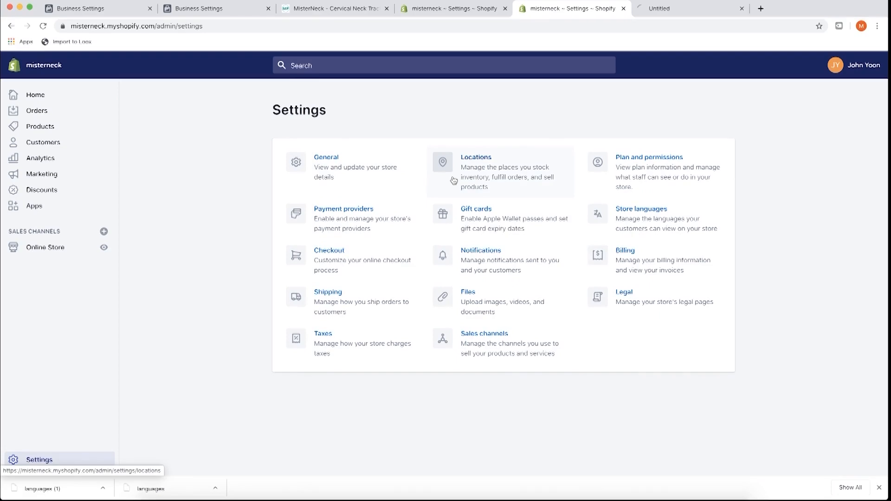
click(662, 14)
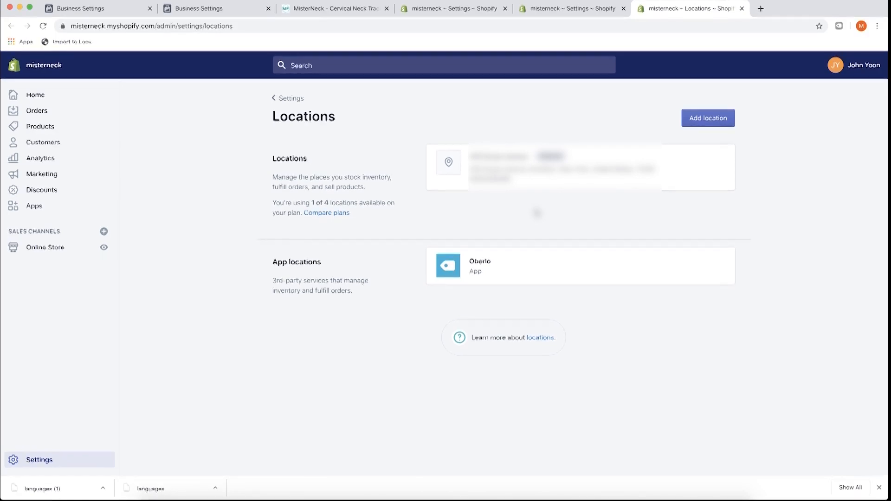
click(559, 13)
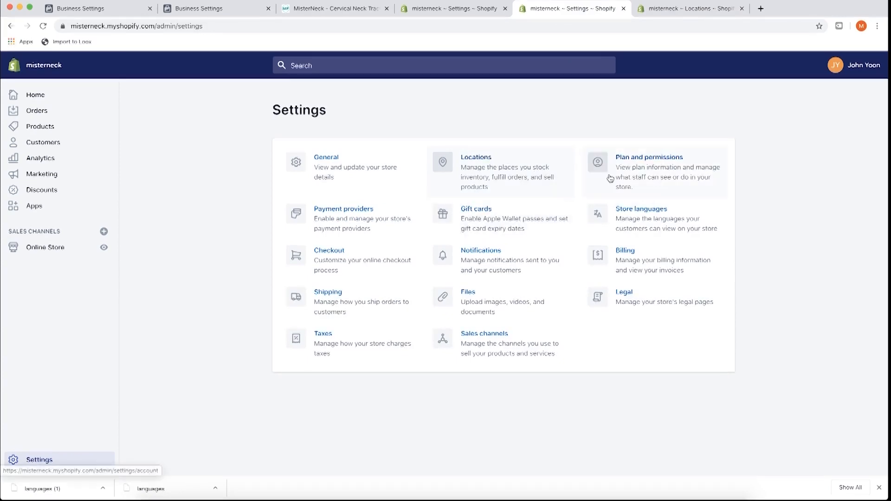
- Close Locations, review the active Basic Shopify monthly plan, and bring up the plan comparison
click(723, 9)
click(665, 13)
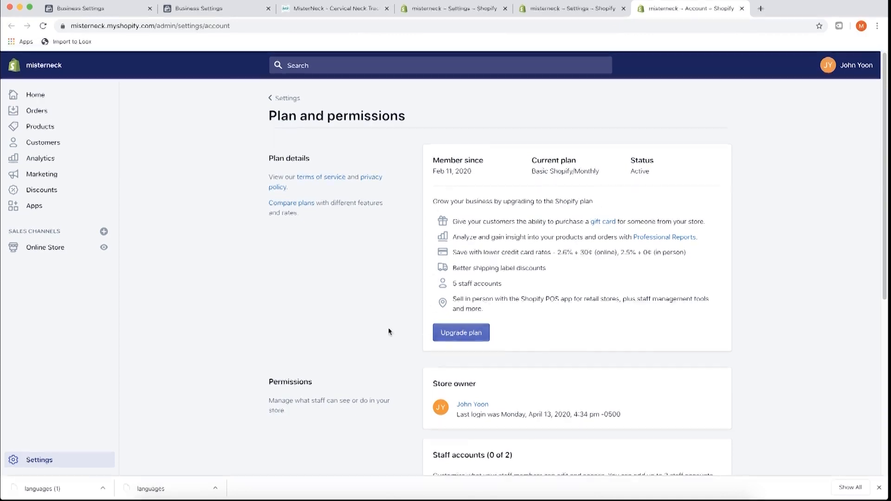
scroll(395, 328, down, 2)
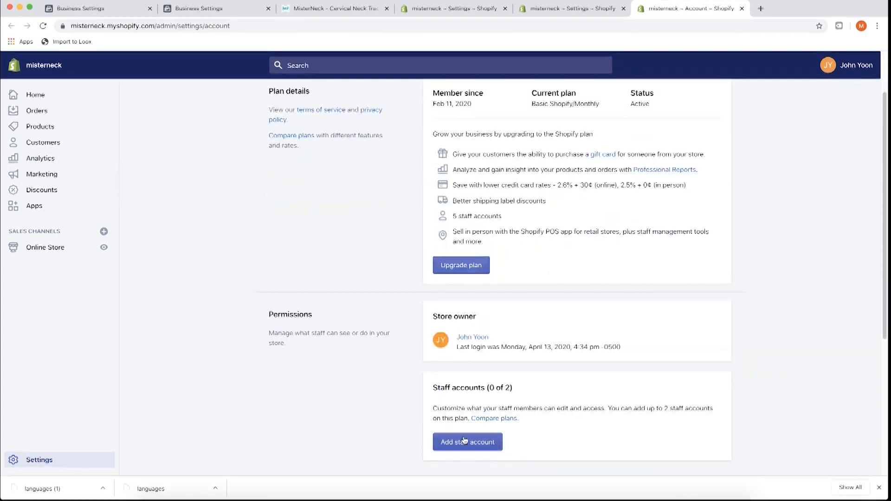
scroll(490, 442, up, 2)
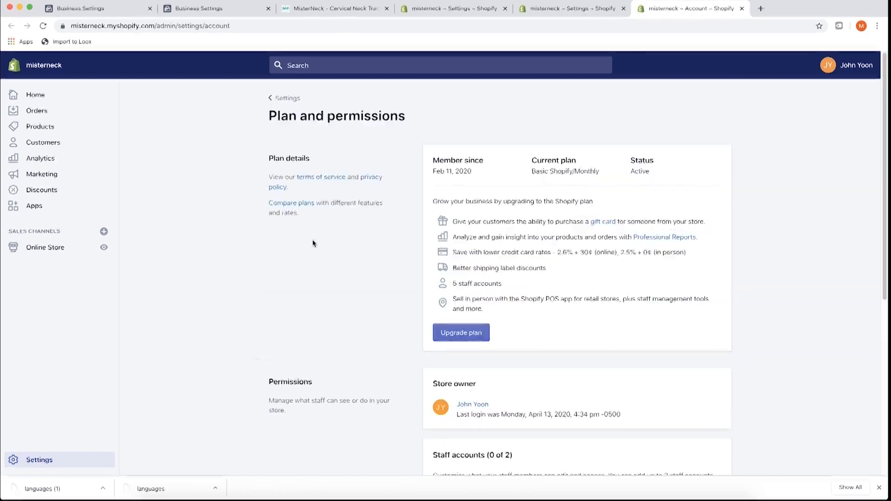
click(299, 204)
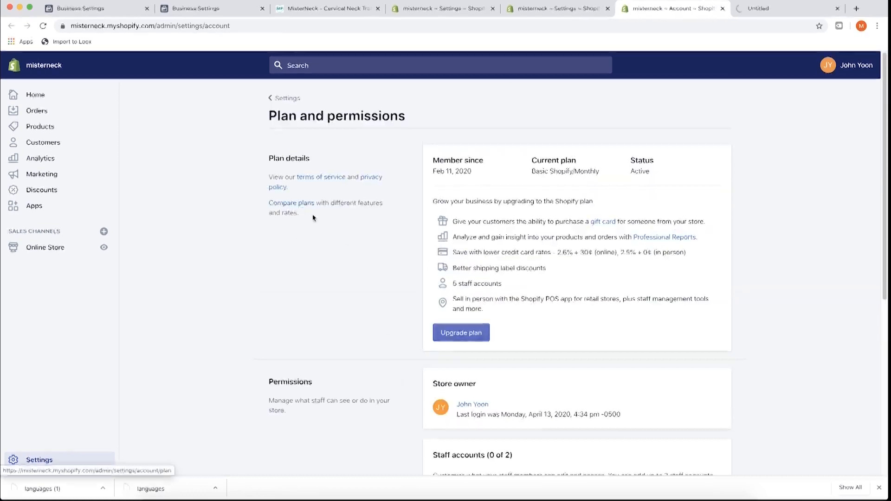
click(749, 12)
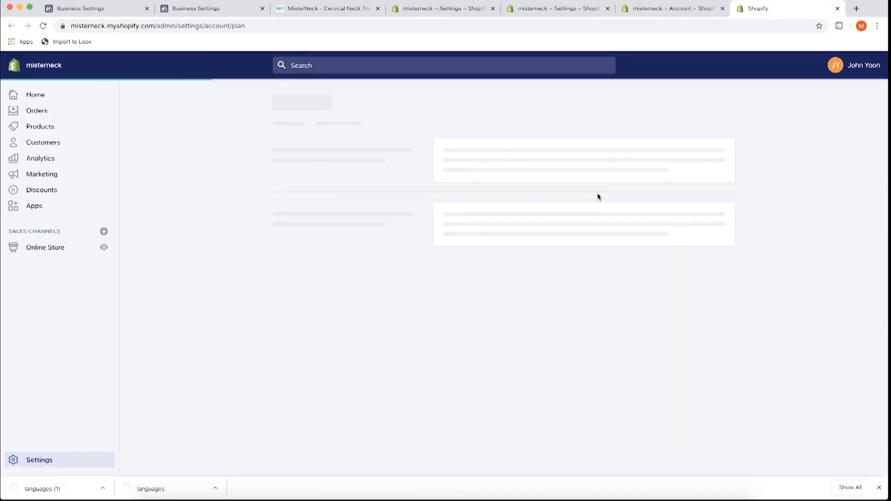
- Scroll the plan cards and compare the Shopify $79 and Advanced Shopify $299 prices
scroll(598, 192, down, 3)
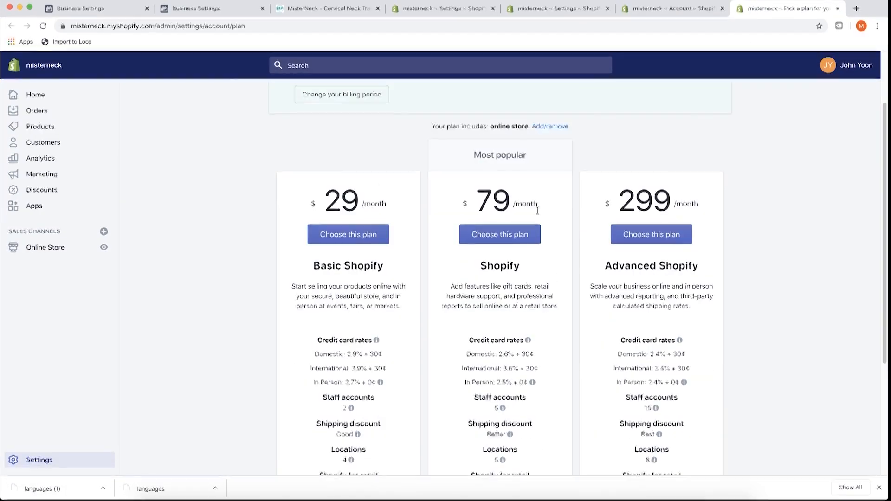
scroll(418, 260, up, 3)
scroll(412, 265, down, 4)
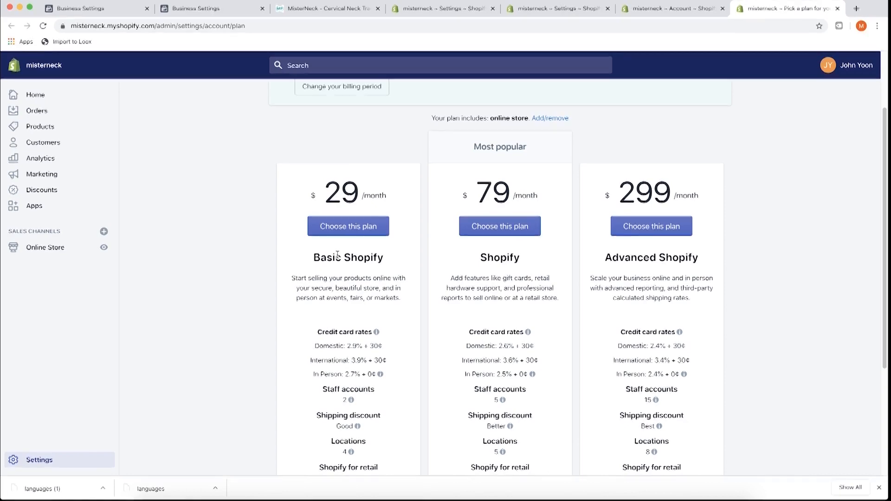
scroll(338, 254, down, 3)
scroll(398, 253, up, 1)
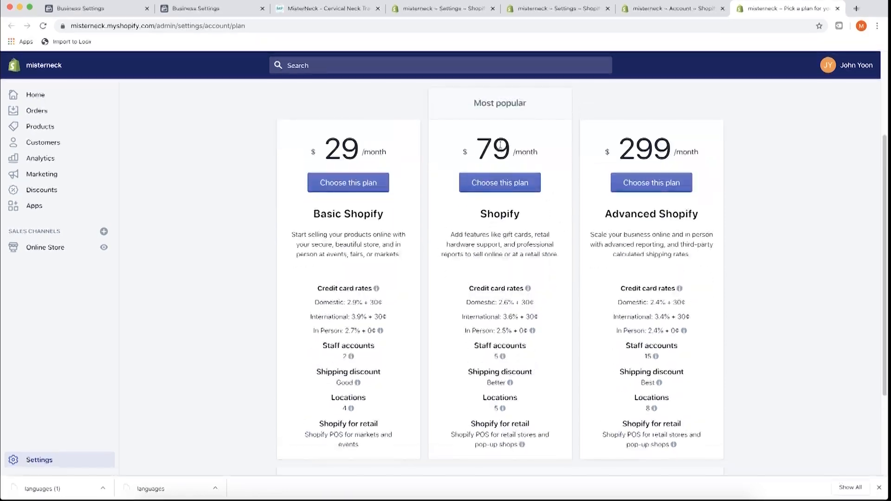
drag(478, 149, 527, 150)
click(528, 150)
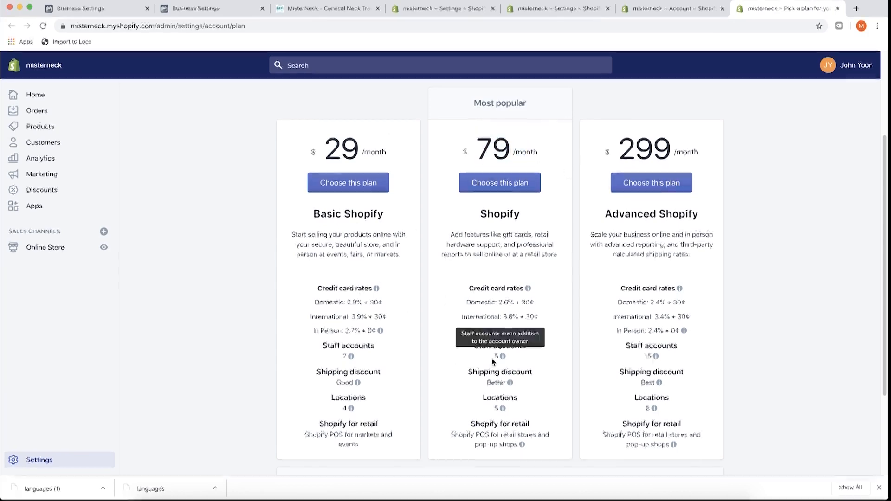
mouse_move(655, 357)
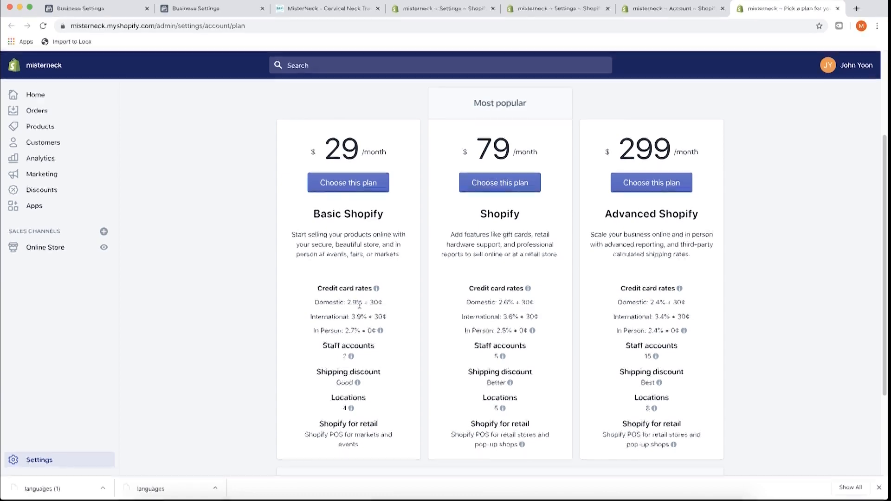
drag(617, 153, 677, 151)
click(676, 151)
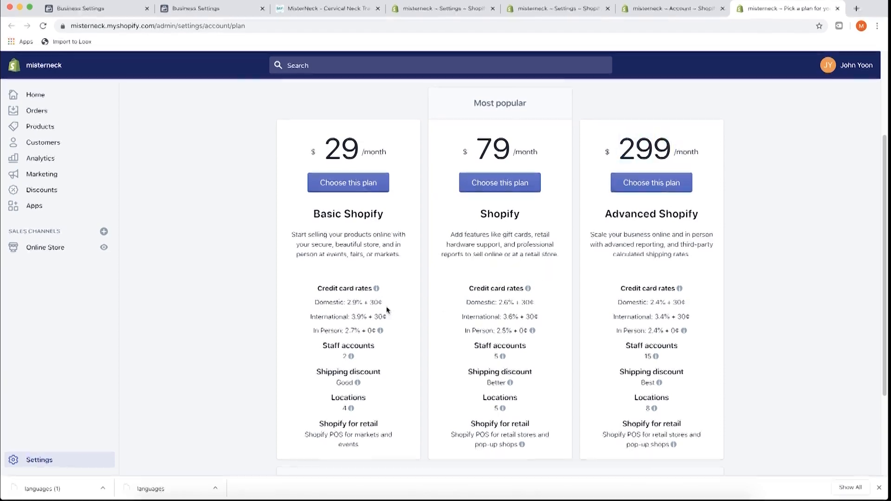
- Compare the Shopify $79 and Basic Shopify $29 prices, then return to Settings
mouse_move(349, 358)
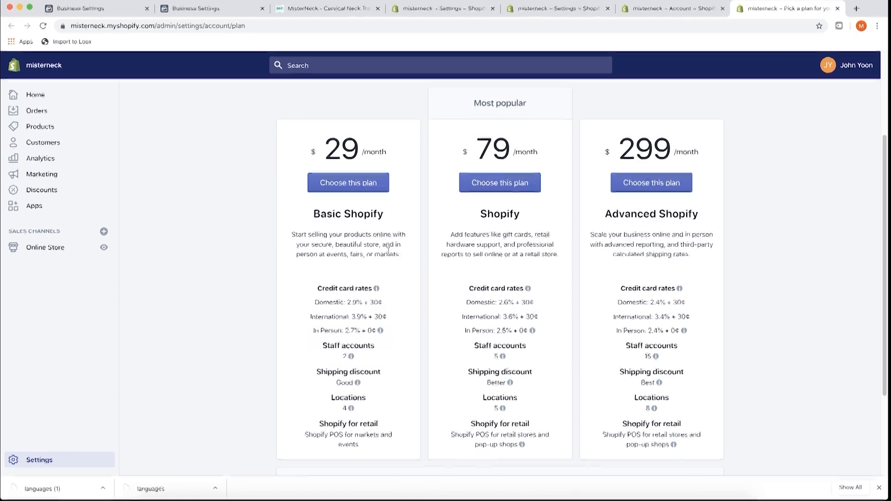
double_click(493, 149)
drag(604, 156, 664, 153)
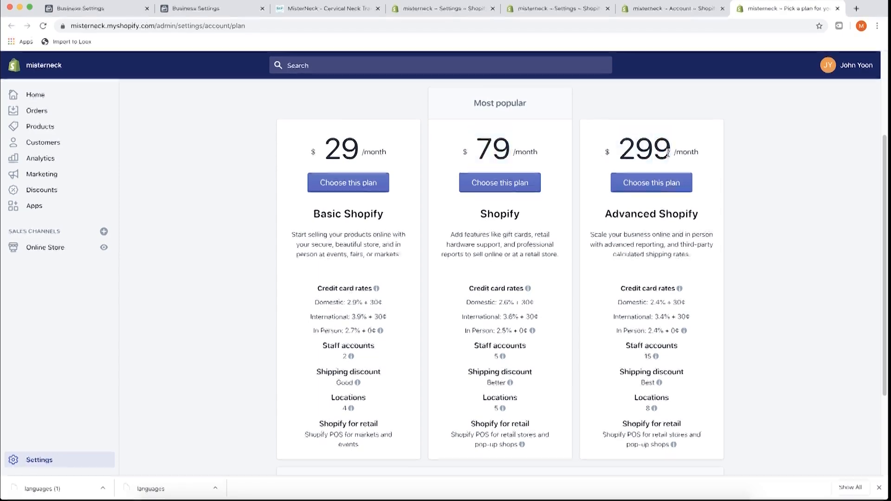
click(361, 160)
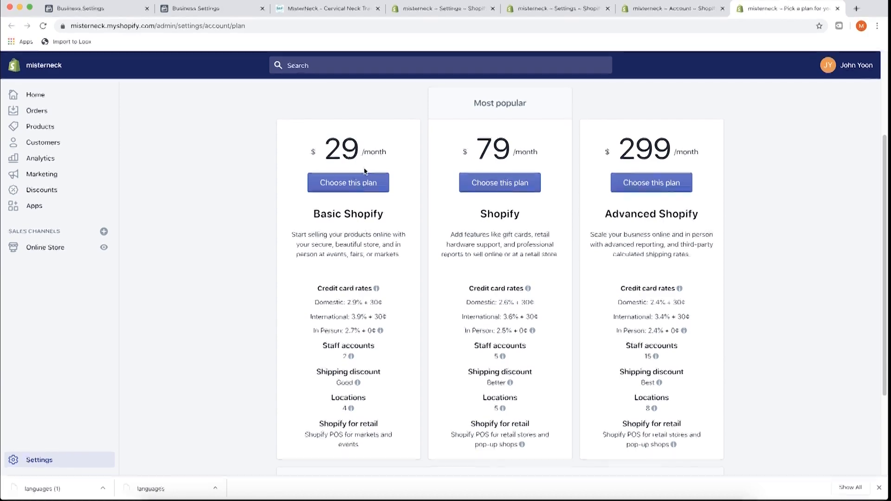
double_click(493, 148)
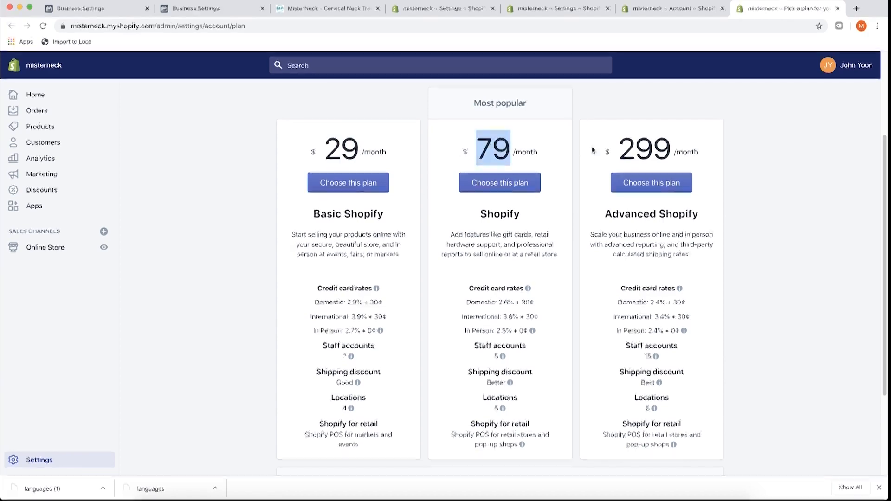
drag(614, 149, 671, 153)
click(676, 158)
scroll(677, 162, down, 3)
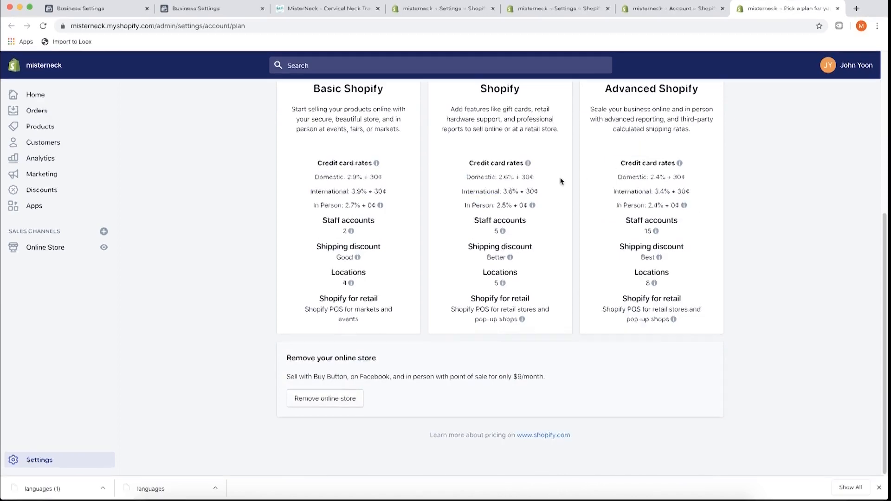
scroll(525, 191, up, 5)
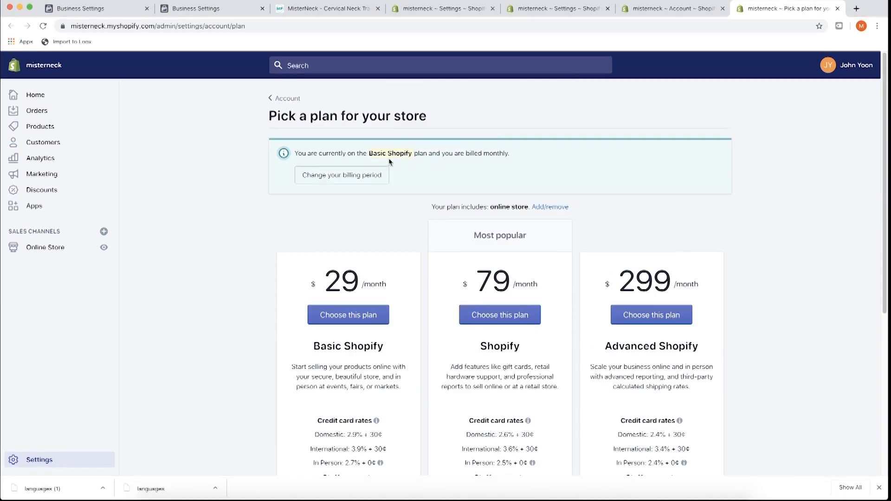
click(563, 13)
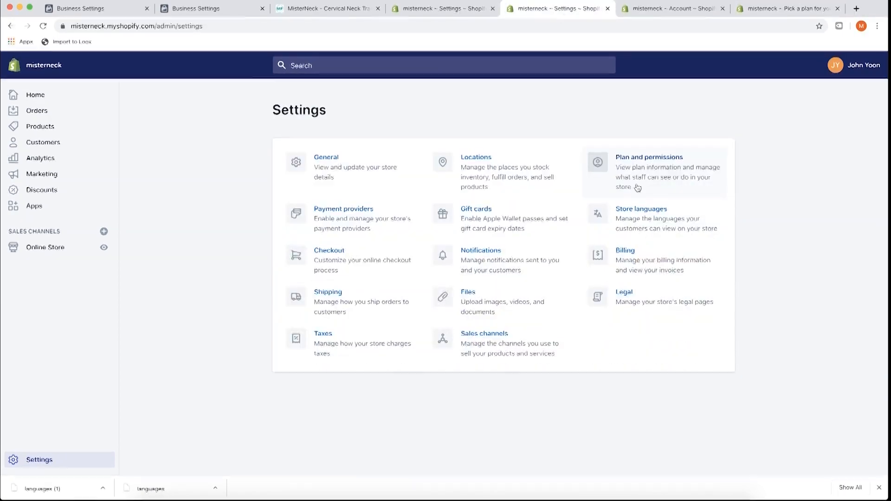
- Close the plan comparison and review Payment providers with Shopify Payments and PayPal Express Checkout enabled
super+click(353, 227)
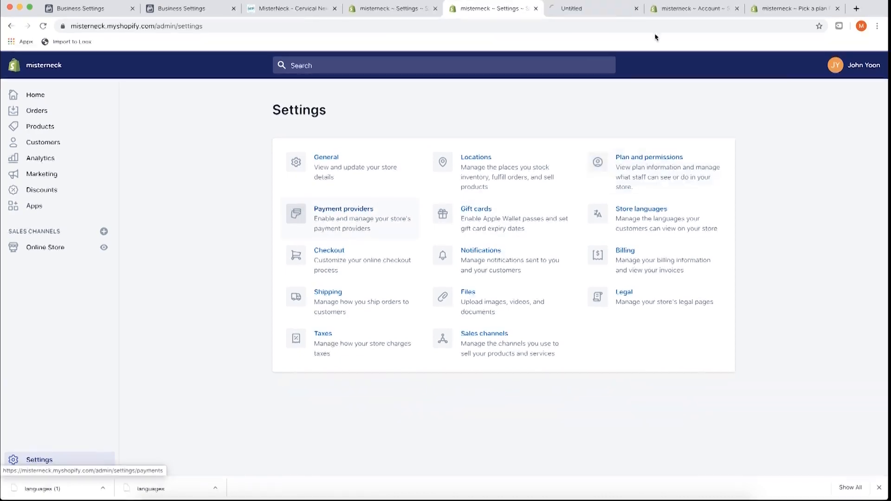
click(736, 8)
click(663, 8)
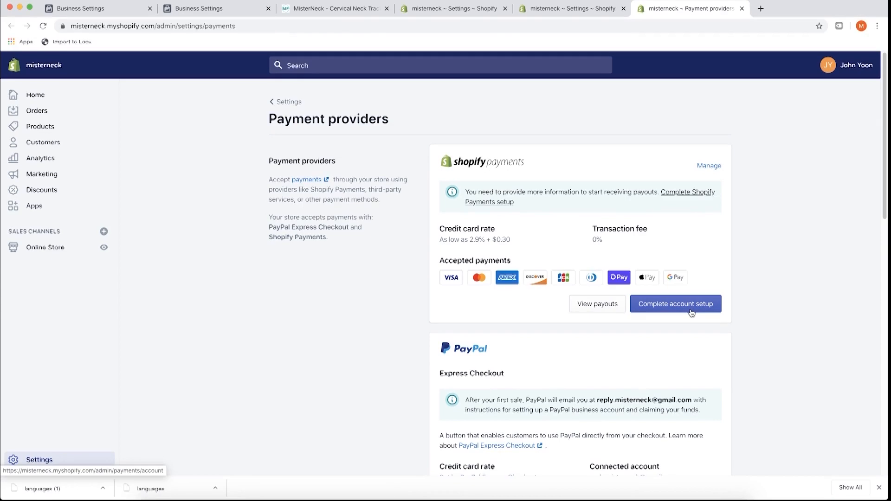
scroll(464, 307, down, 3)
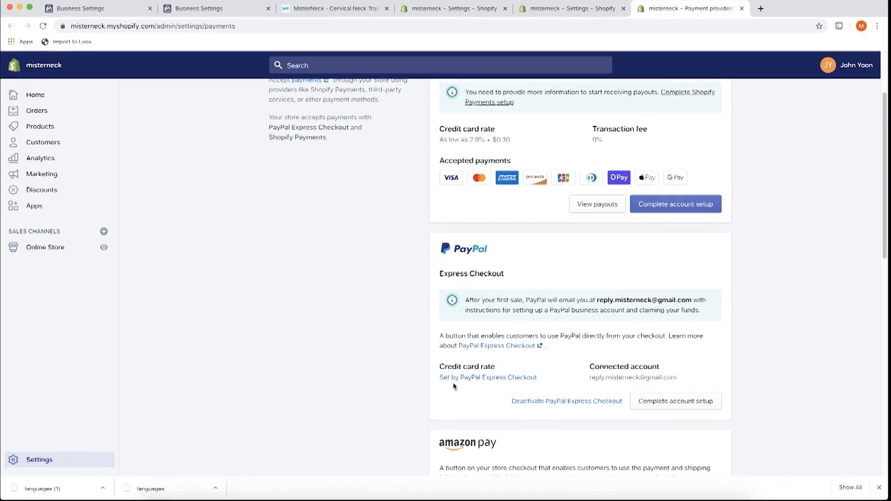
- Read the Amazon Pay option, then bring up the third-party payment providers list in a new tab
scroll(372, 369, down, 3)
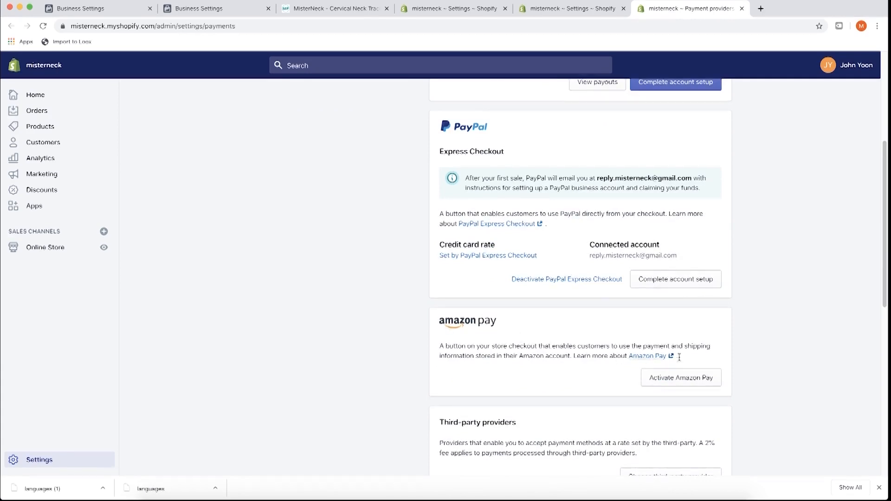
drag(678, 356, 484, 344)
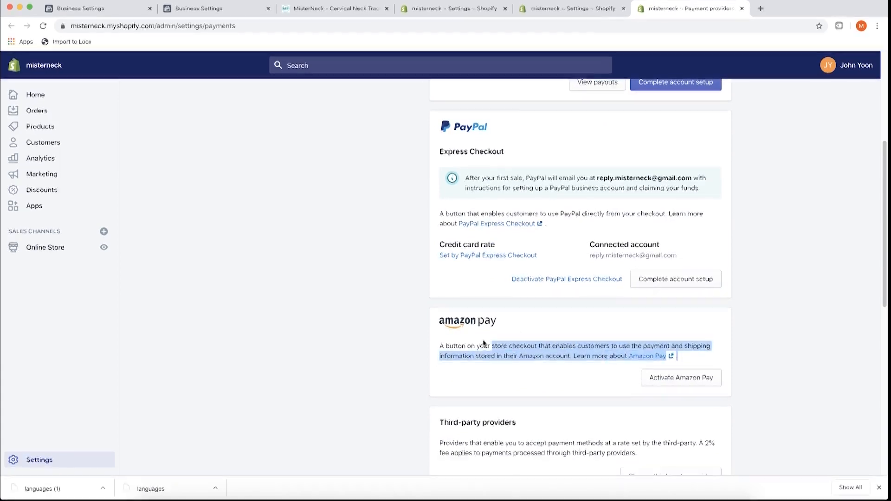
click(439, 342)
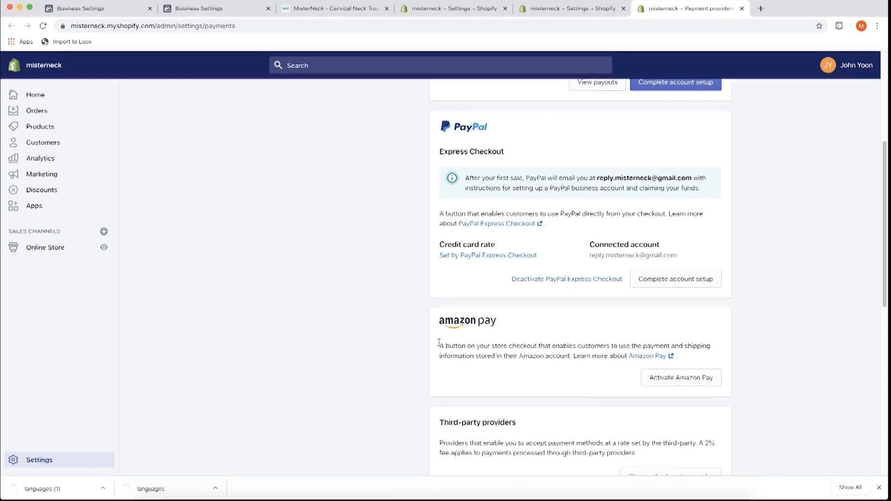
scroll(423, 355, up, 1)
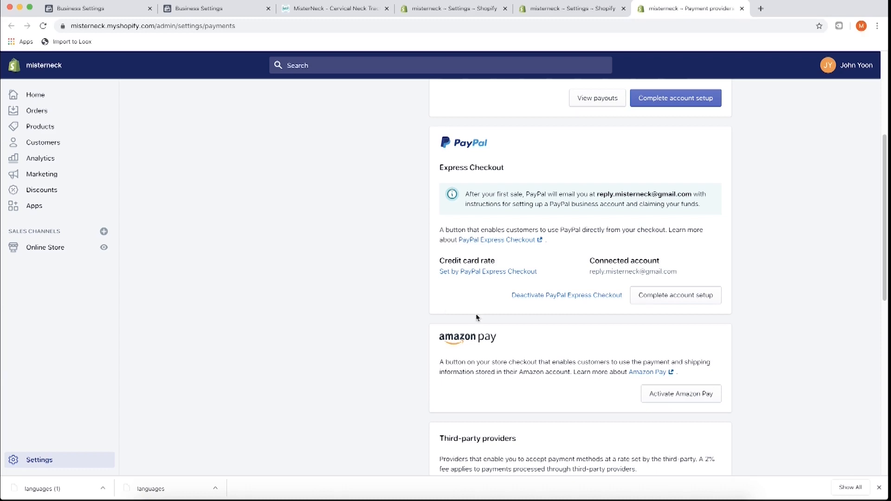
scroll(380, 368, up, 2)
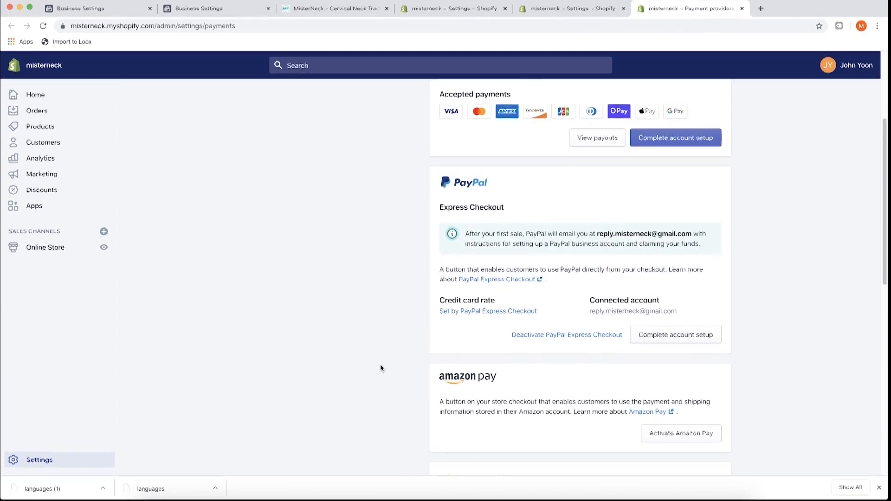
scroll(388, 375, up, 4)
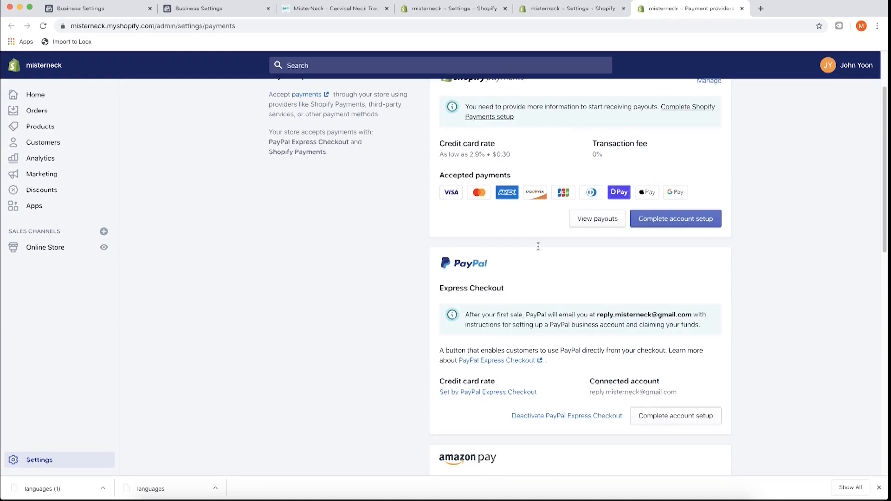
scroll(385, 292, down, 4)
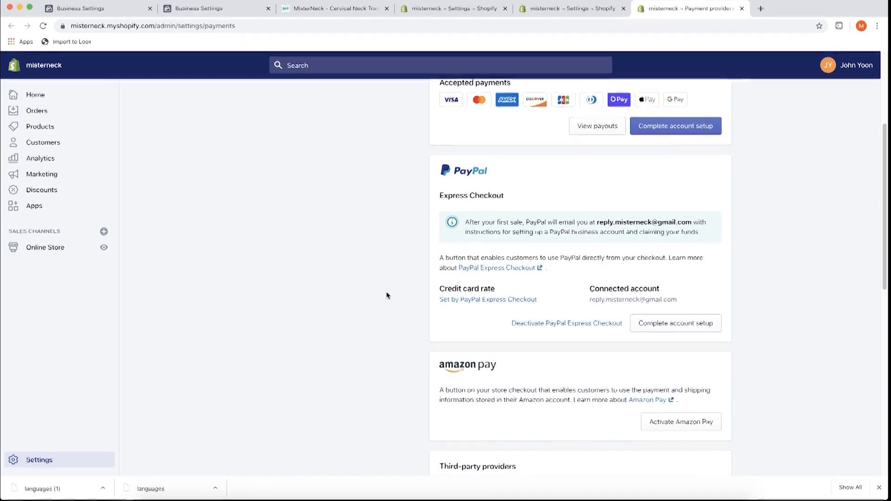
scroll(388, 295, down, 4)
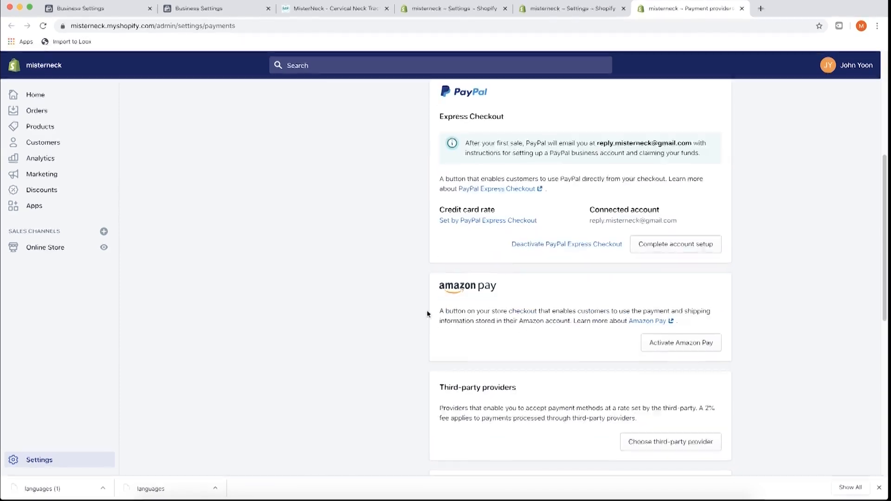
scroll(425, 313, down, 4)
scroll(427, 316, down, 1)
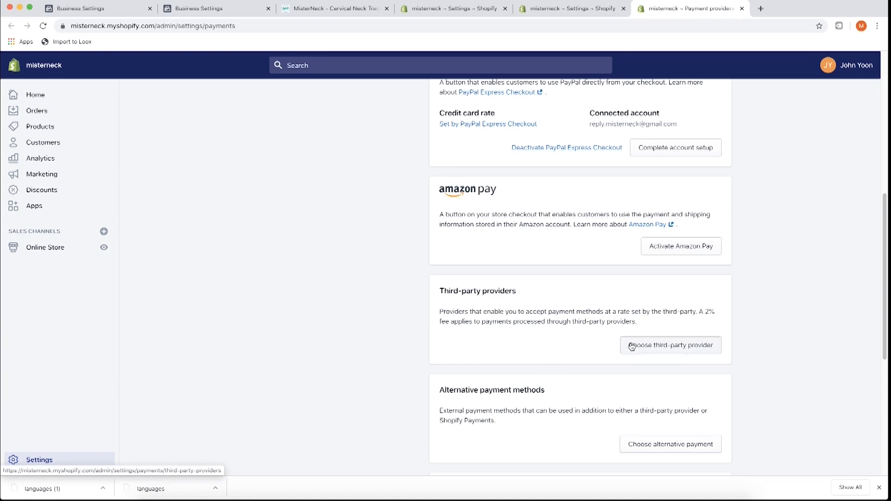
scroll(560, 332, down, 2)
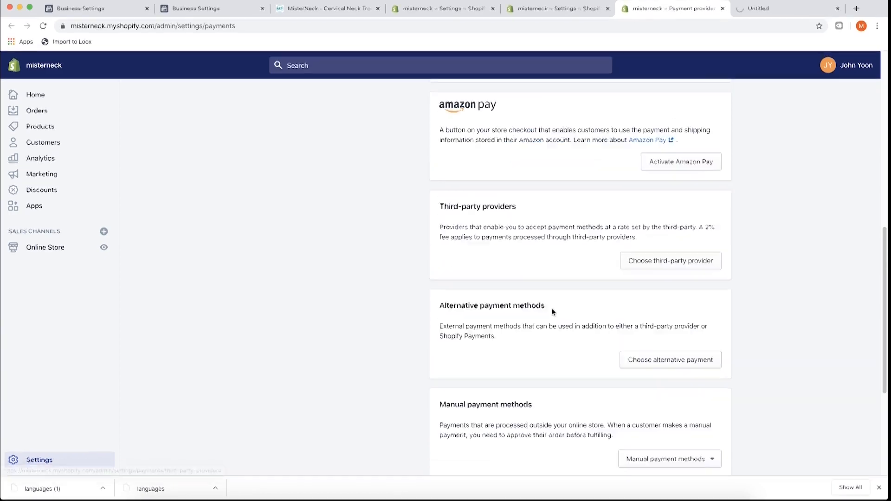
click(766, 15)
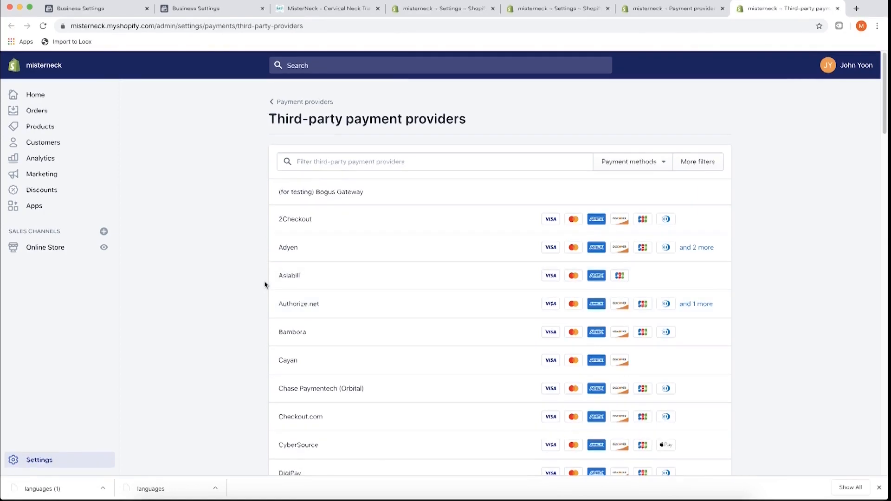
- Review the third-party payment providers list, then return to the Settings tab
scroll(263, 278, down, 15)
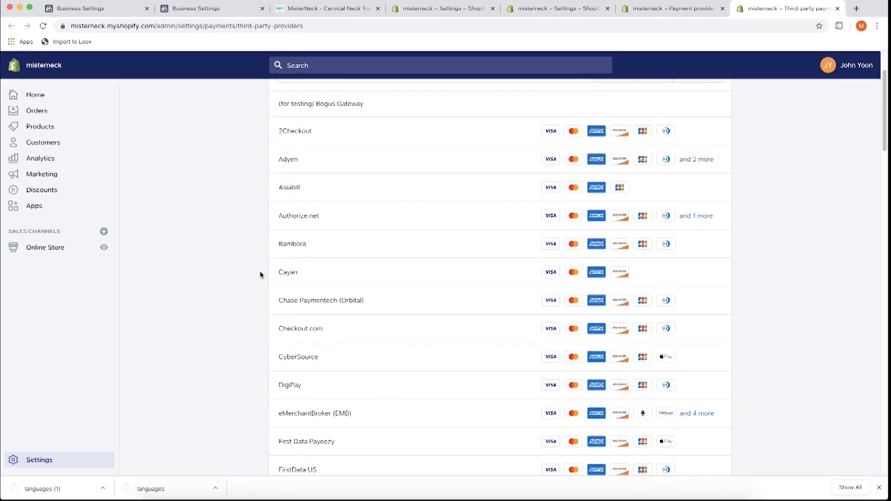
scroll(261, 275, down, 7)
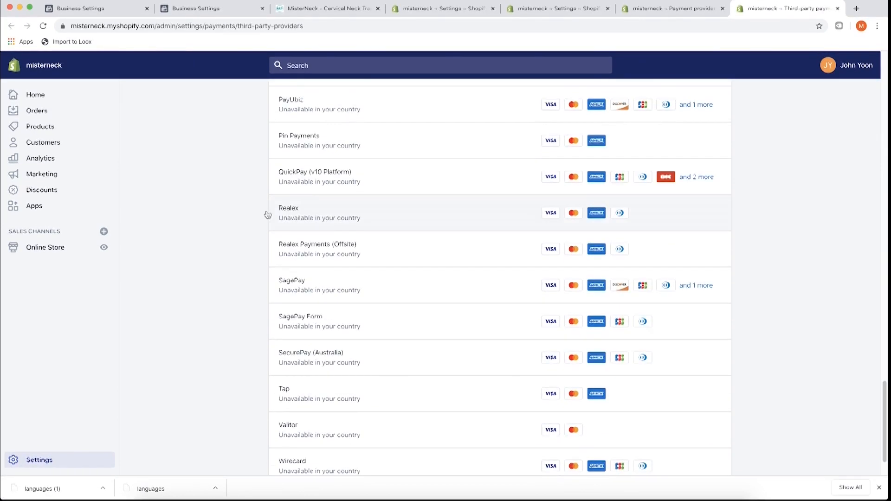
scroll(274, 353, up, 15)
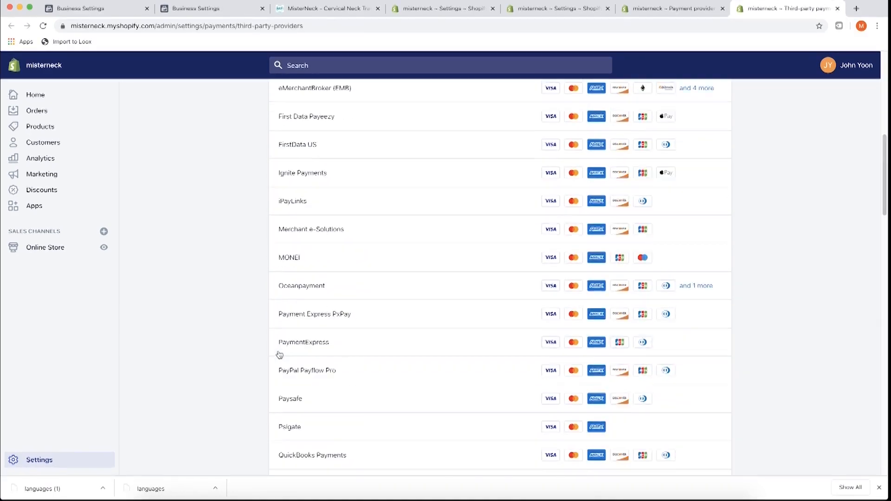
scroll(281, 332, up, 3)
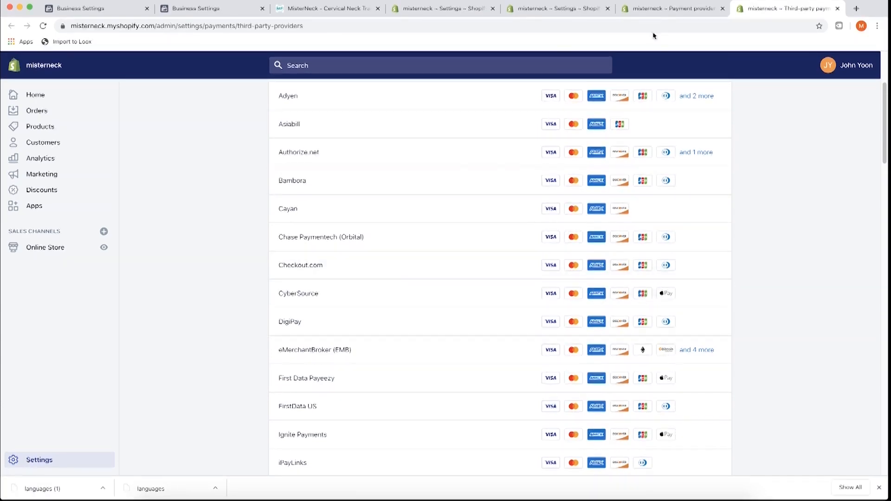
click(571, 9)
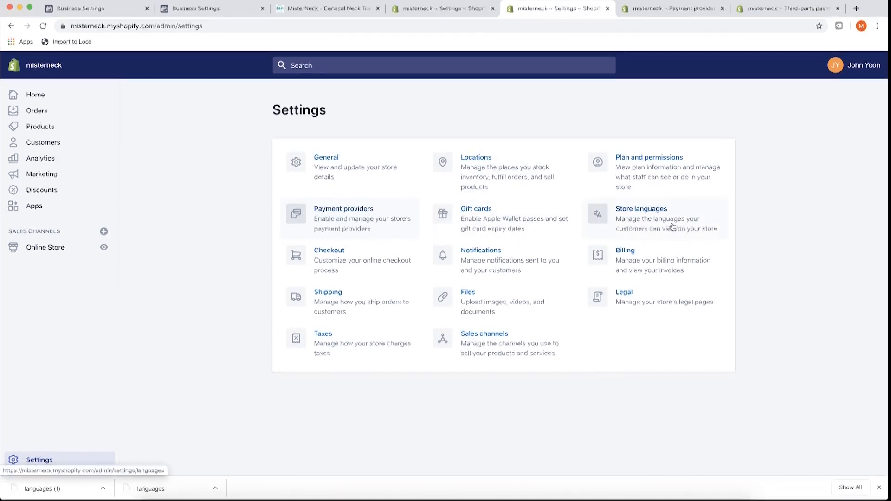
- Close both payment provider tabs and launch Customize checkout from the Checkout settings
super+click(347, 262)
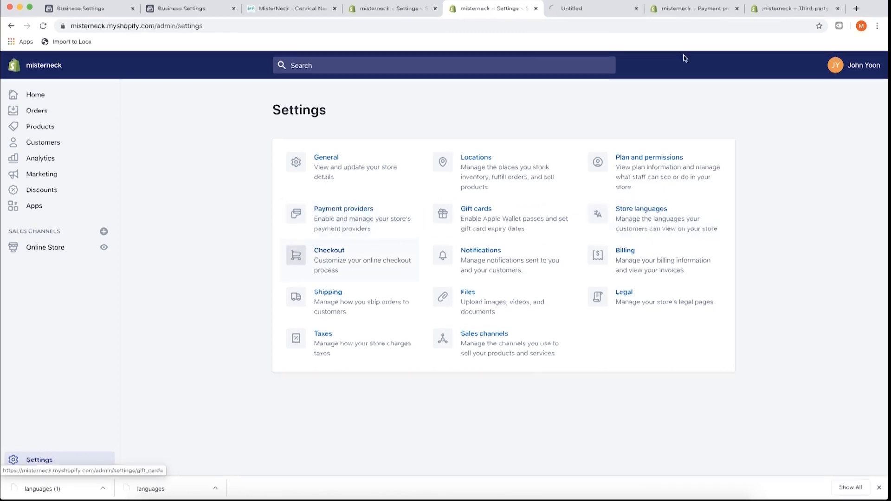
click(737, 8)
click(737, 9)
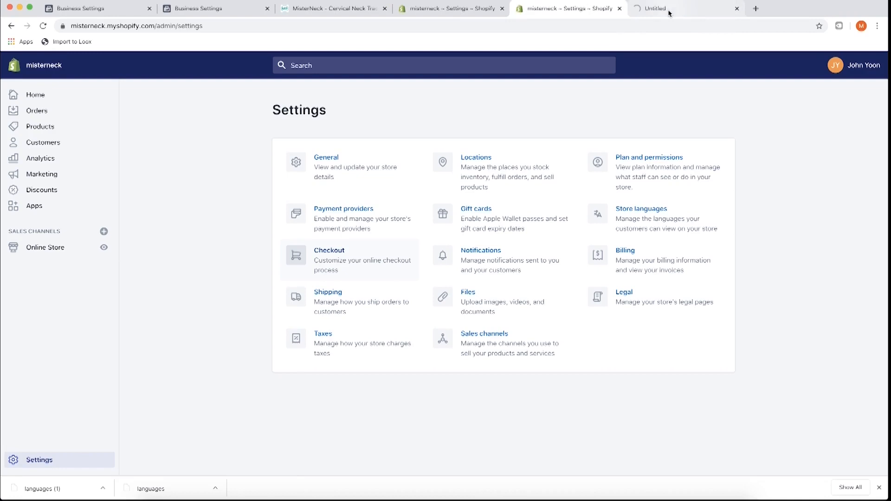
click(668, 10)
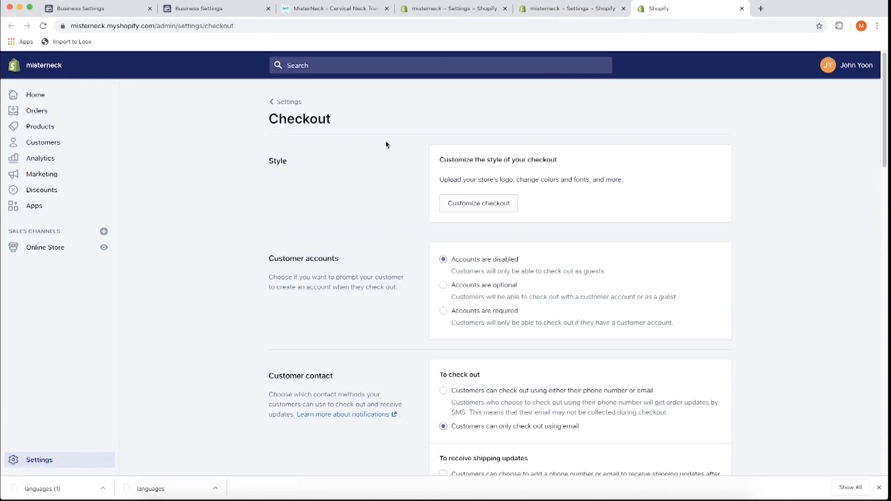
click(476, 206)
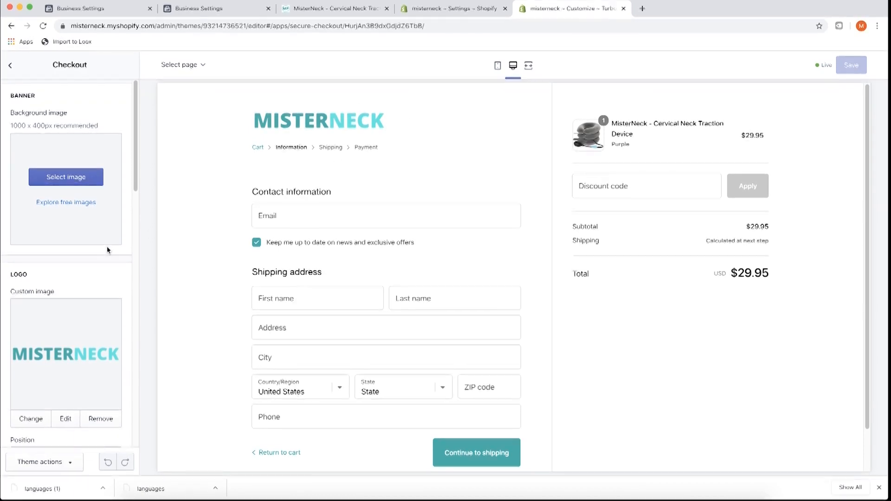
scroll(107, 251, down, 5)
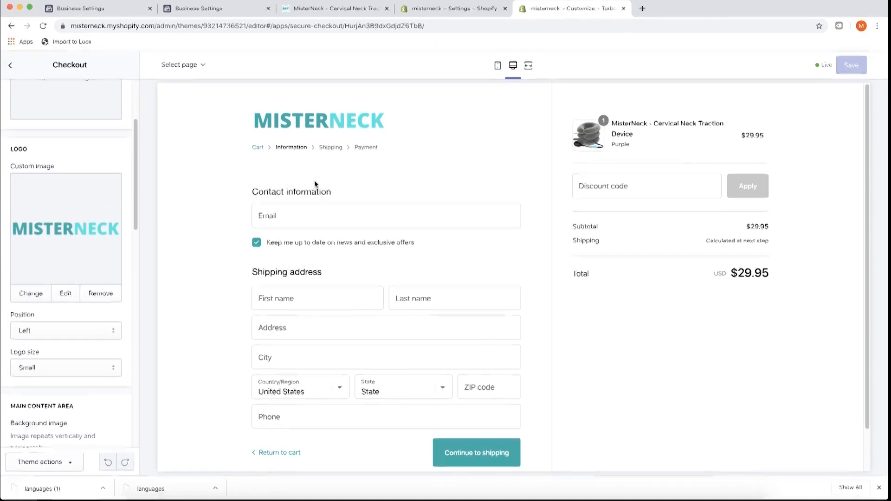
scroll(210, 234, down, 2)
scroll(211, 234, up, 2)
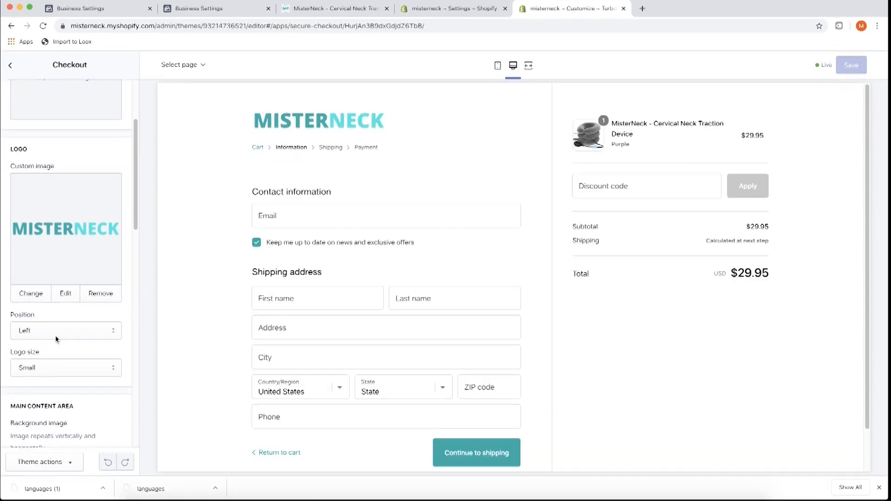
scroll(70, 334, down, 4)
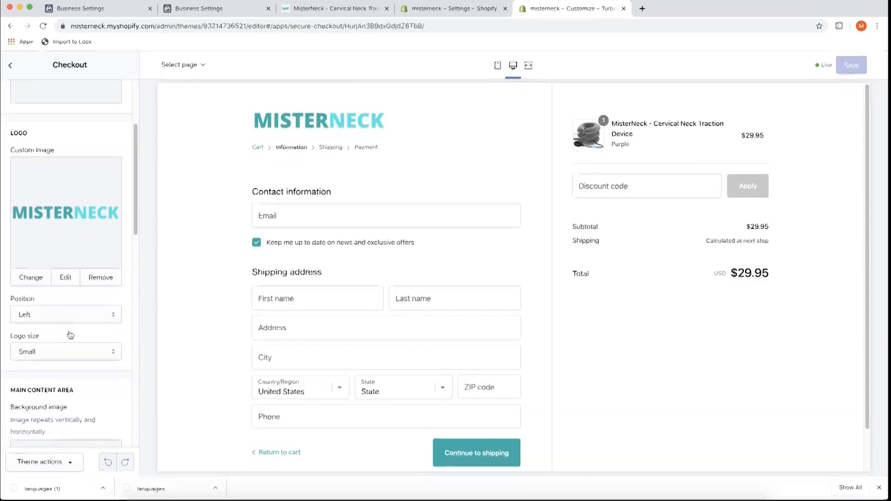
scroll(77, 274, down, 3)
scroll(70, 260, up, 3)
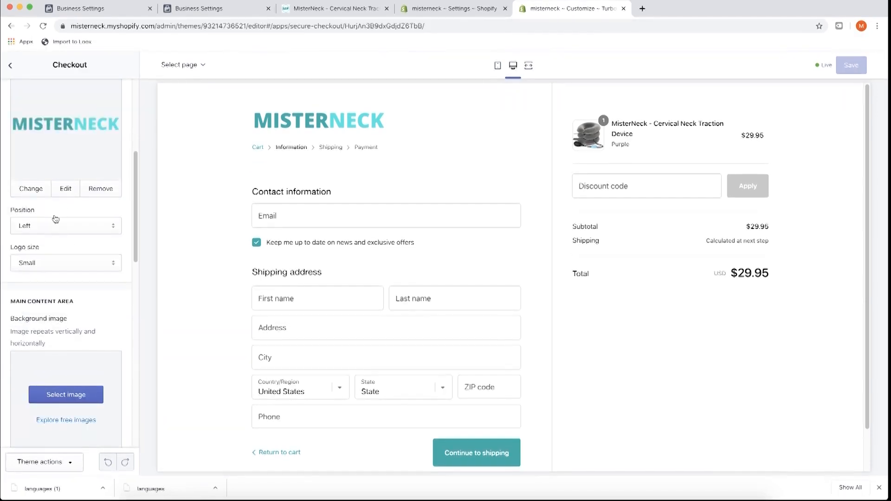
click(47, 226)
click(49, 236)
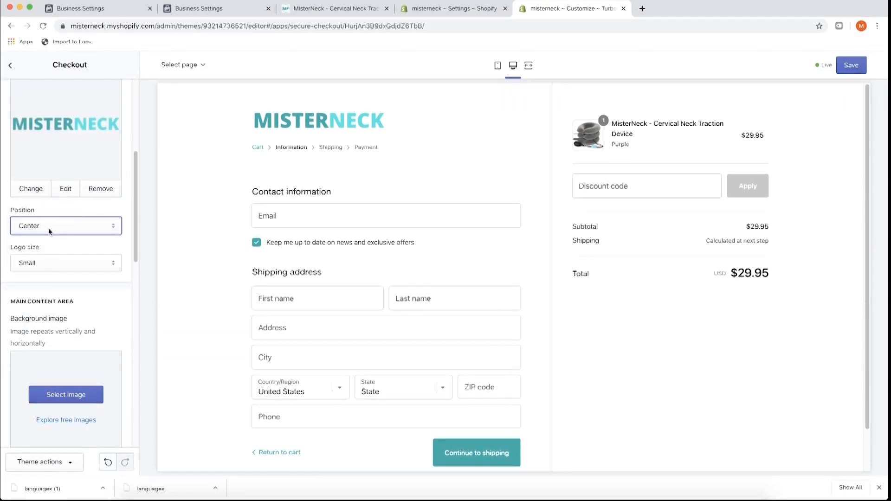
click(70, 226)
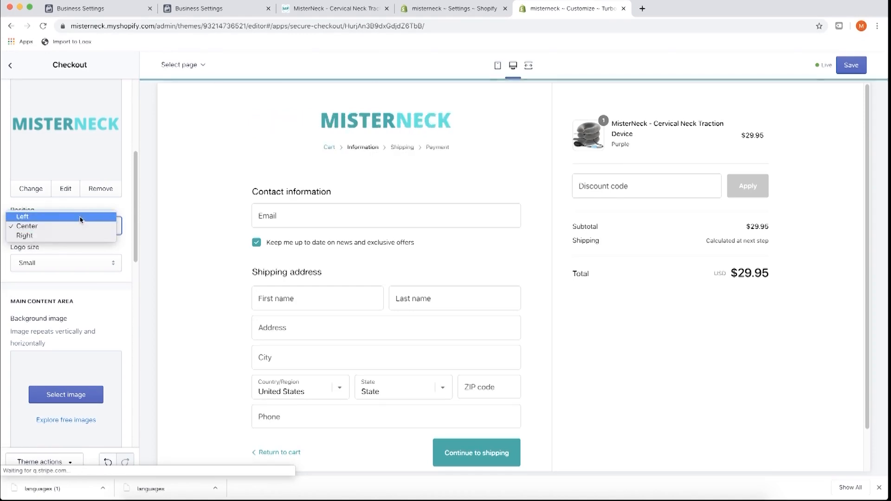
click(80, 217)
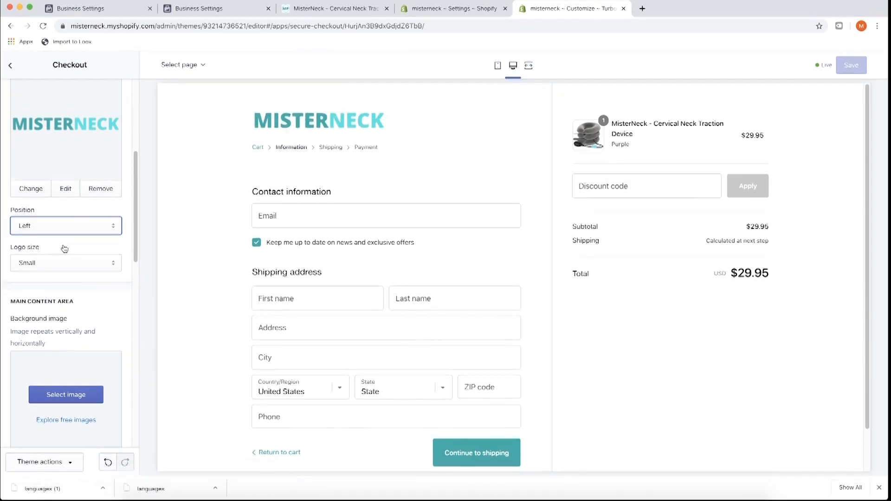
scroll(63, 250, down, 3)
scroll(69, 209, down, 3)
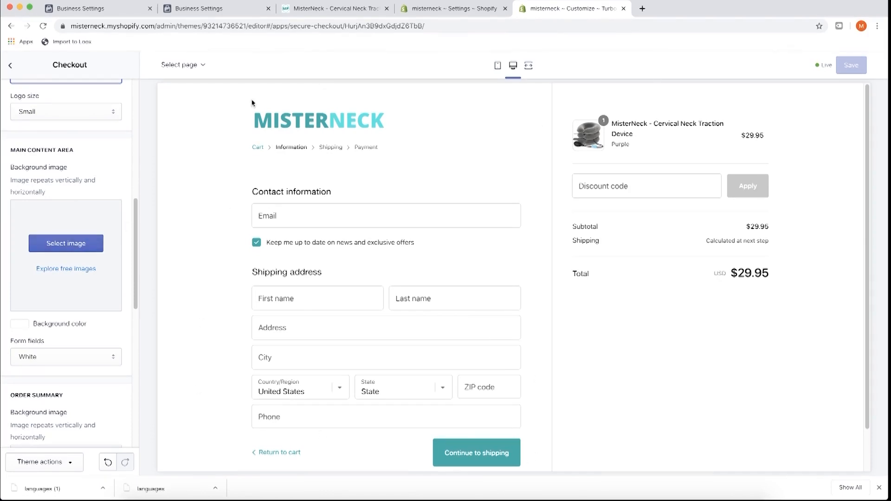
scroll(65, 272, down, 3)
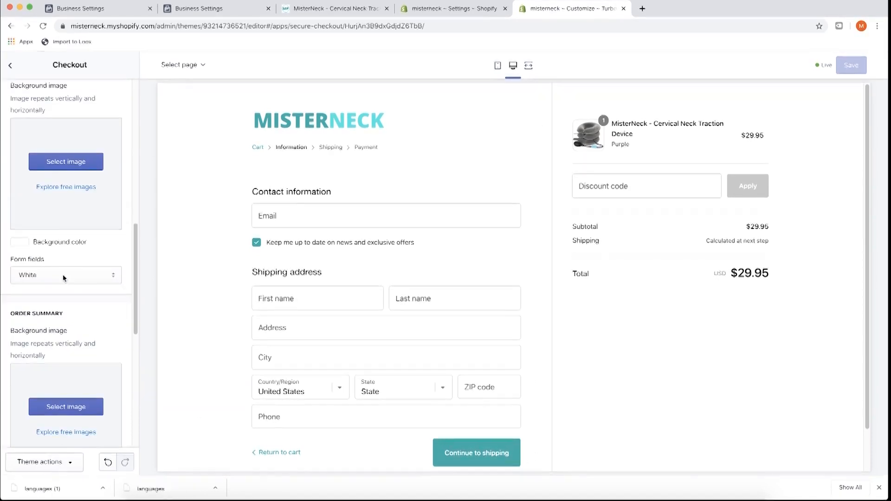
scroll(65, 209, down, 5)
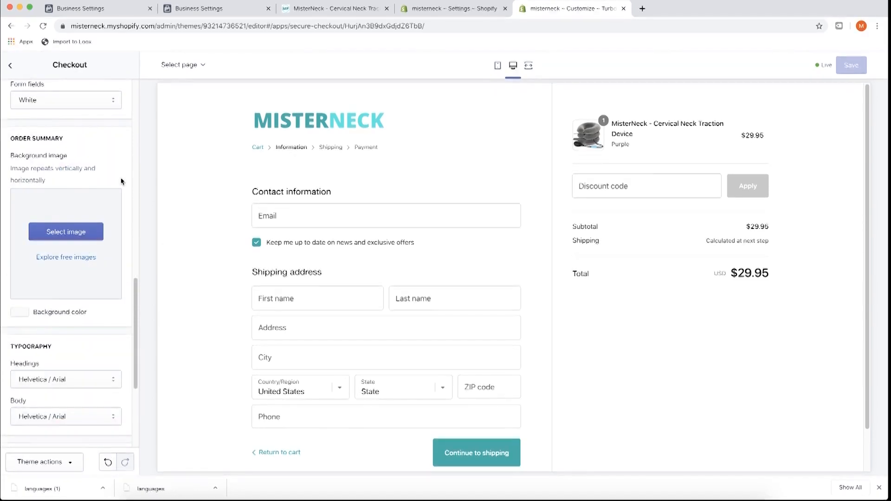
scroll(82, 151, down, 2)
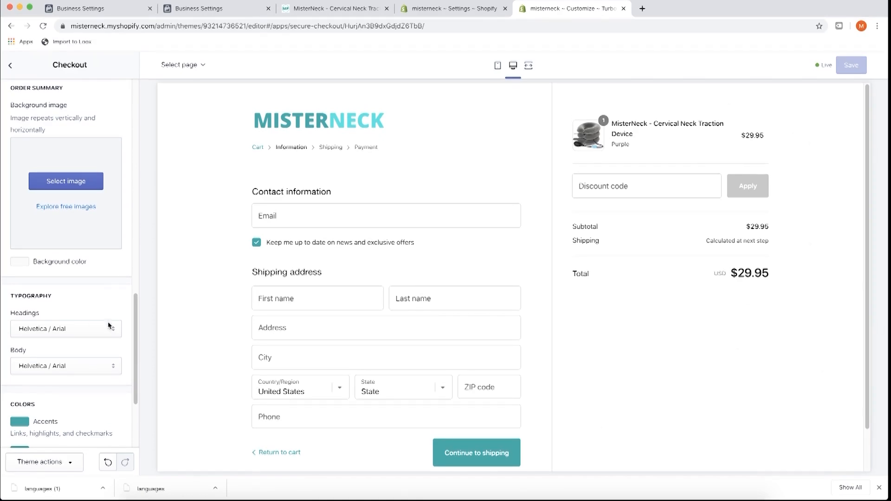
scroll(71, 306, down, 3)
scroll(33, 235, down, 2)
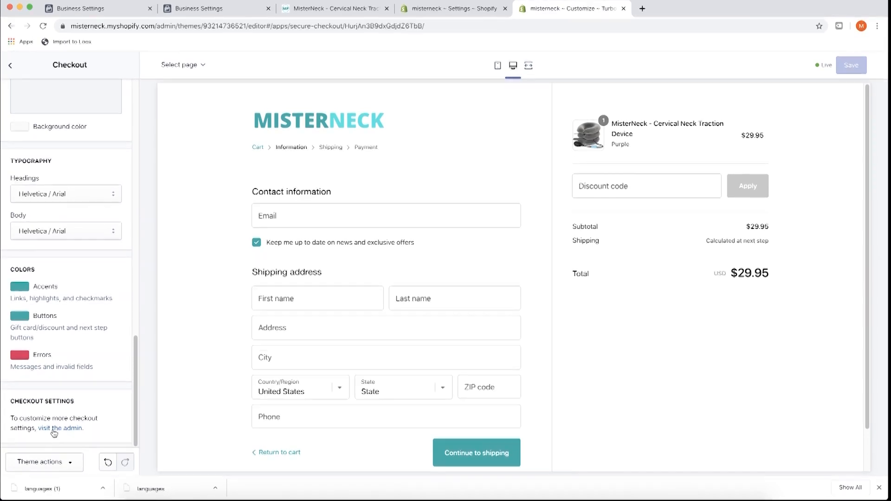
click(70, 428)
mouse_move(403, 213)
mouse_down()
mouse_move(356, 197)
mouse_move(394, 207)
mouse_up()
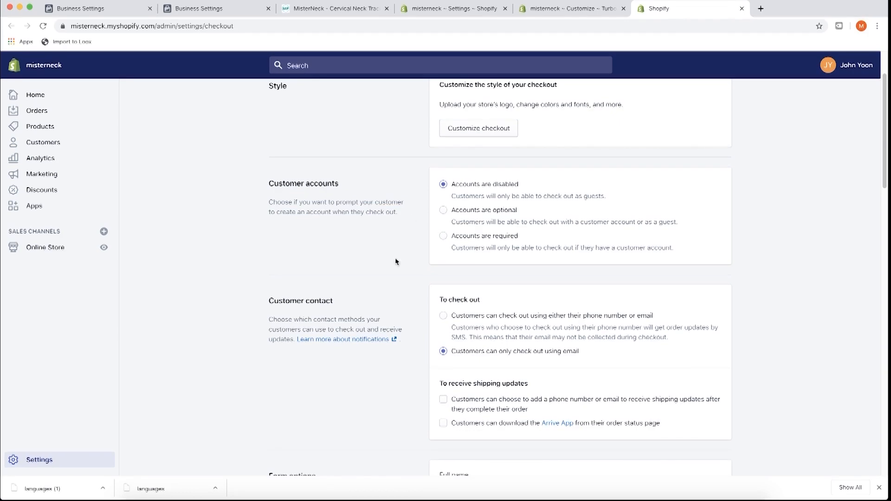
scroll(396, 261, down, 4)
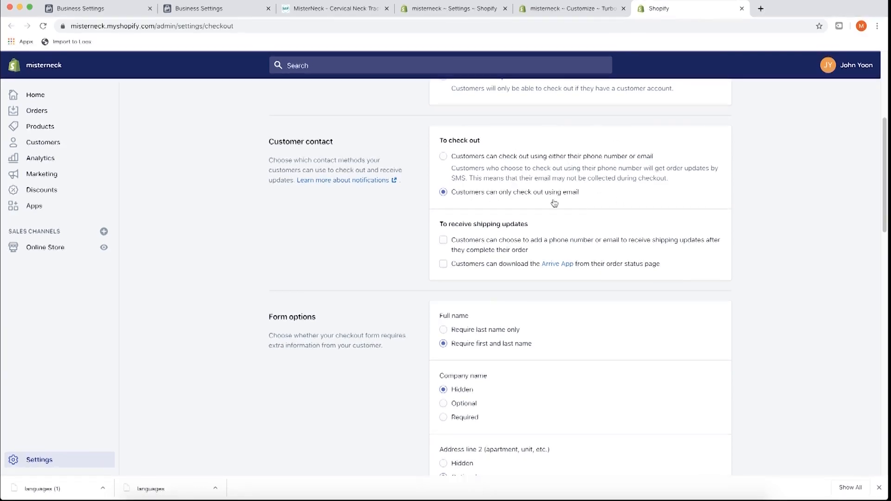
scroll(437, 228, down, 2)
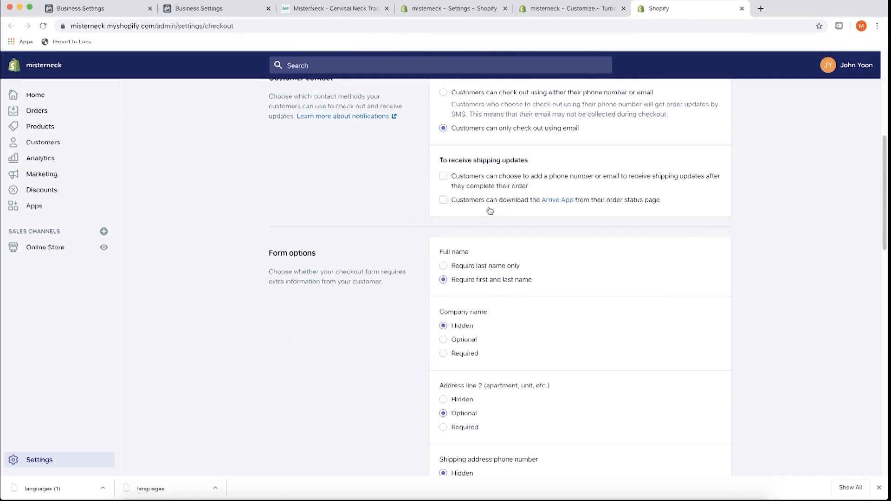
scroll(460, 210, up, 2)
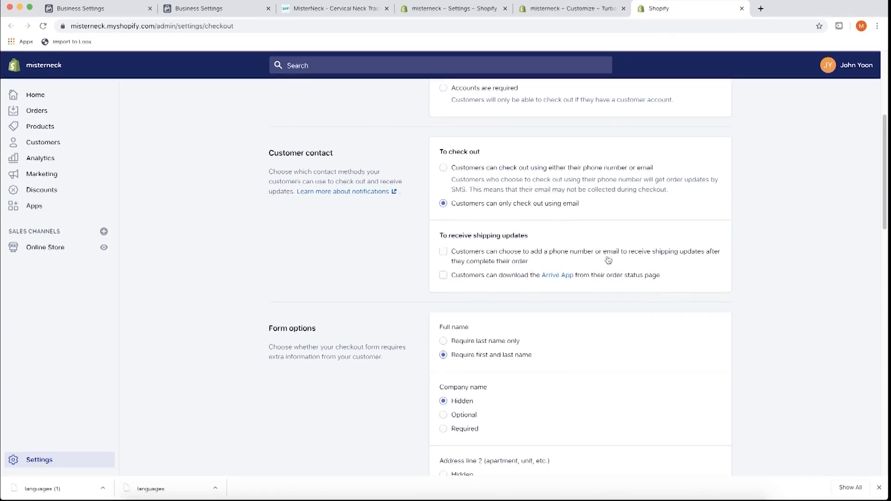
scroll(433, 264, down, 3)
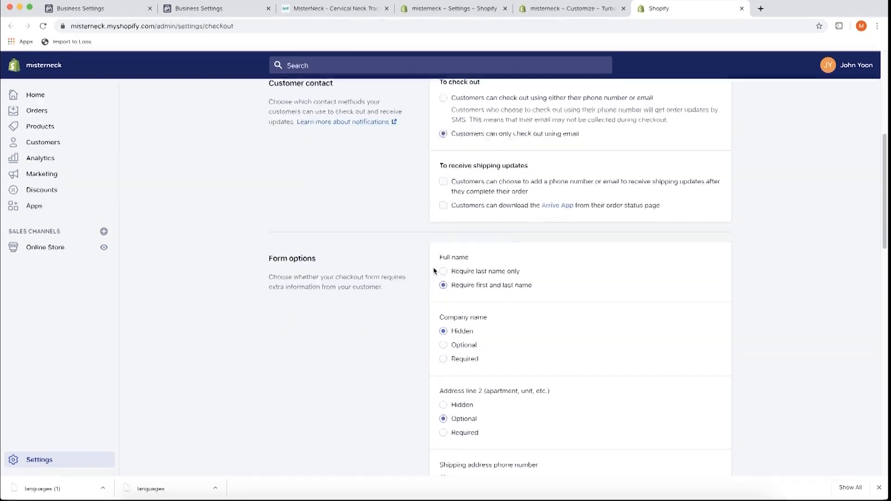
scroll(464, 266, down, 1)
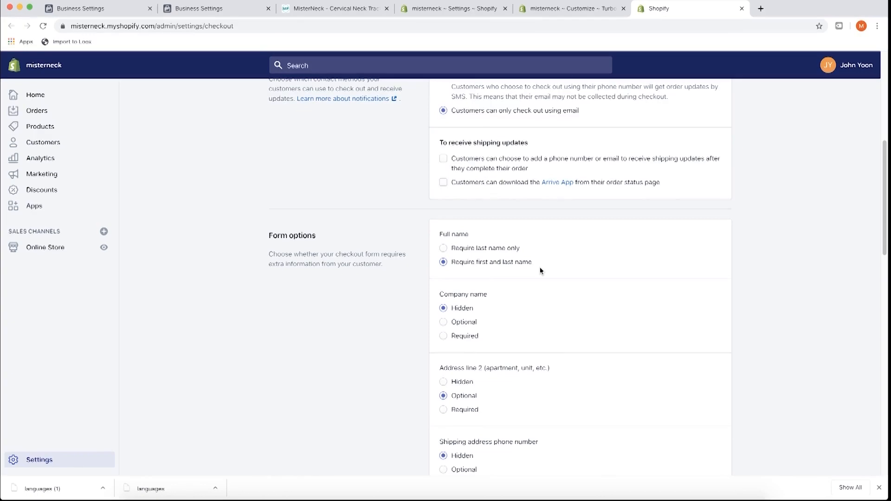
scroll(540, 271, down, 3)
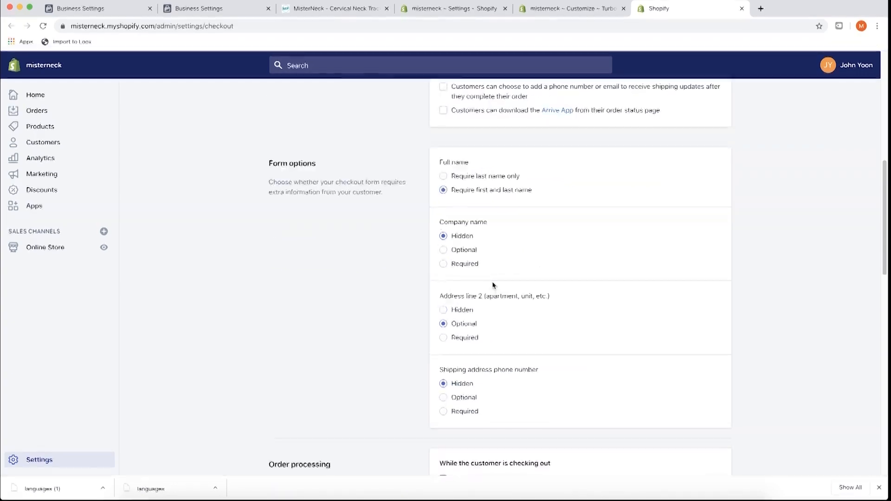
scroll(528, 243, down, 3)
scroll(429, 242, down, 1)
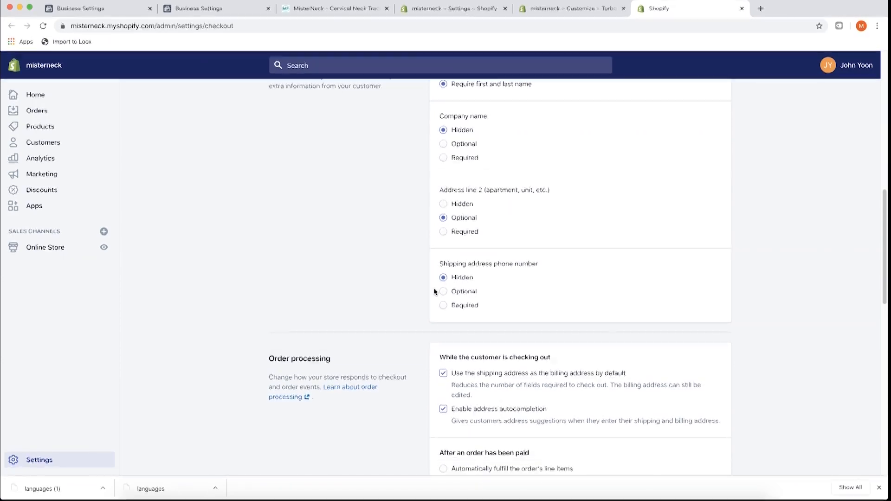
scroll(432, 272, down, 4)
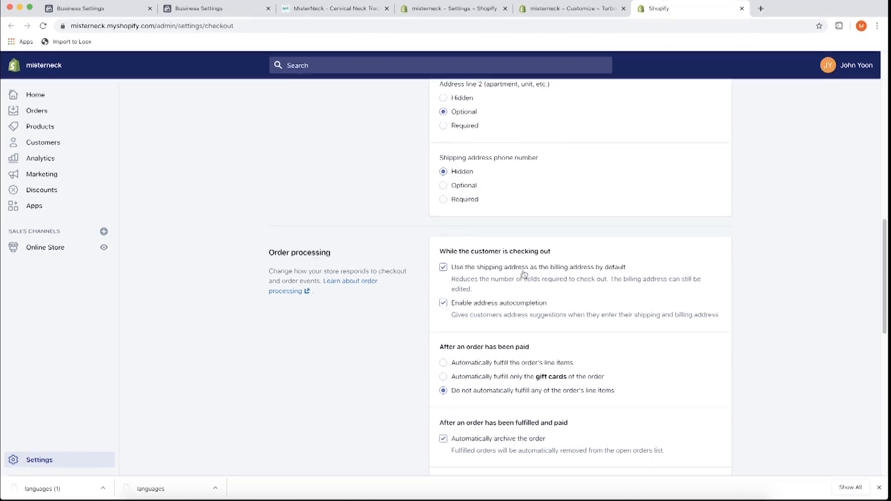
scroll(502, 263, down, 1)
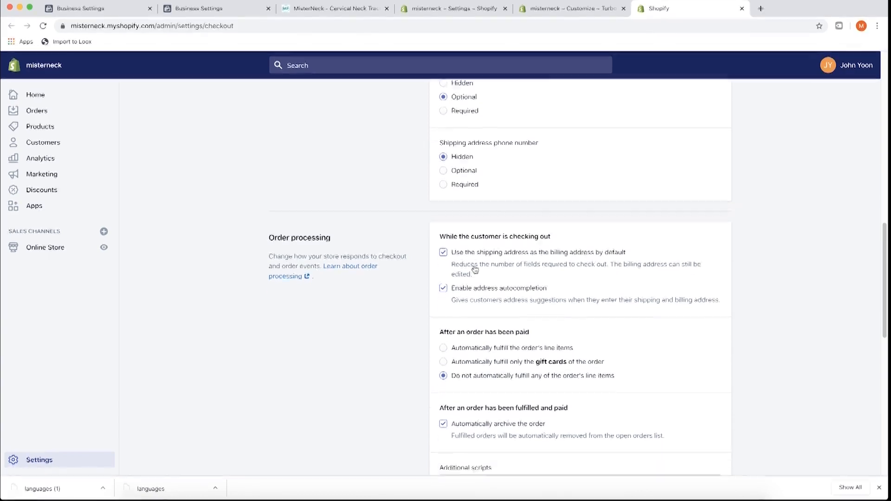
scroll(474, 262, down, 1)
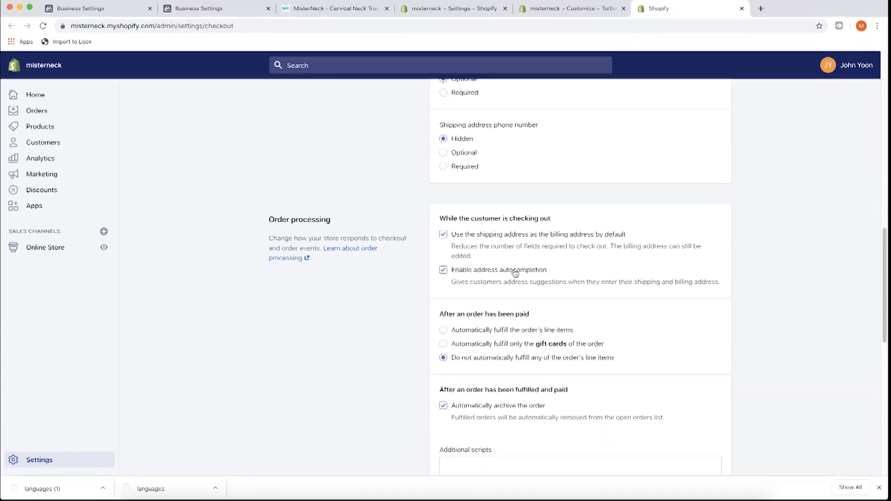
scroll(453, 281, down, 4)
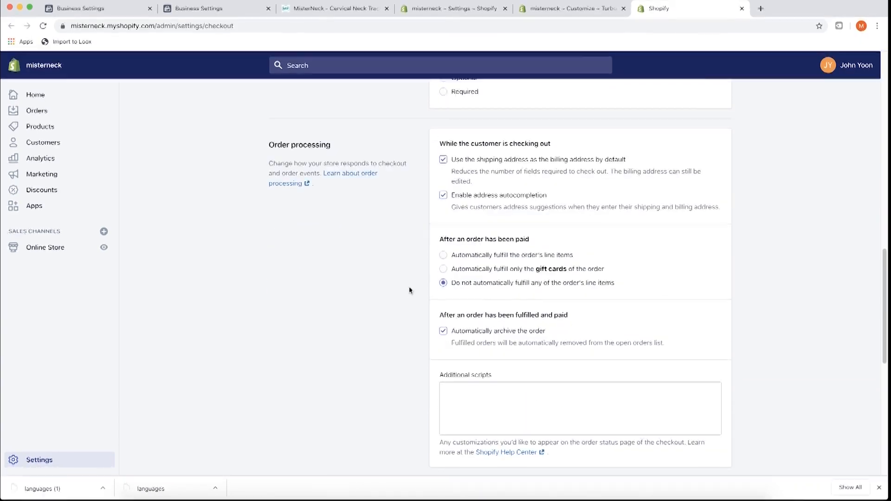
scroll(394, 257, down, 1)
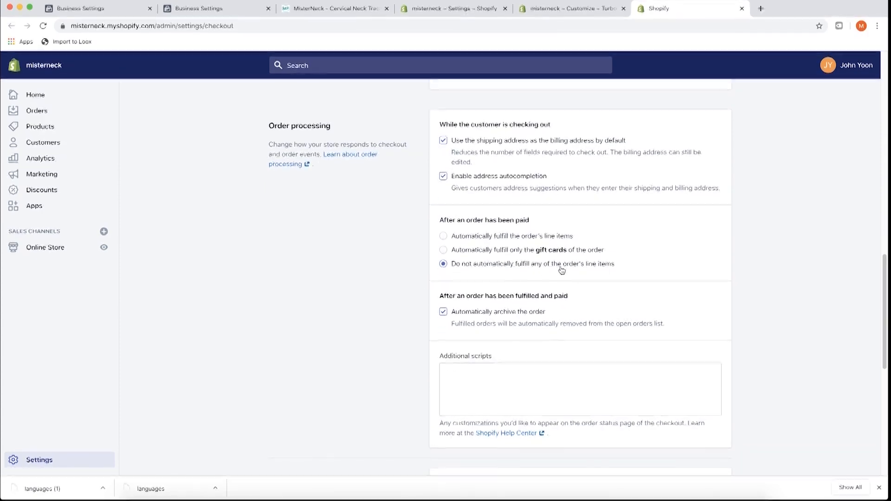
scroll(430, 275, down, 3)
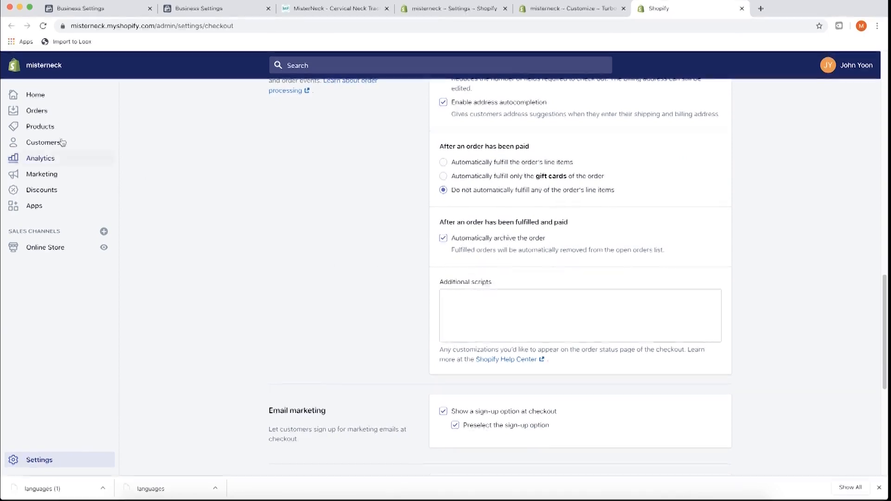
scroll(279, 228, down, 7)
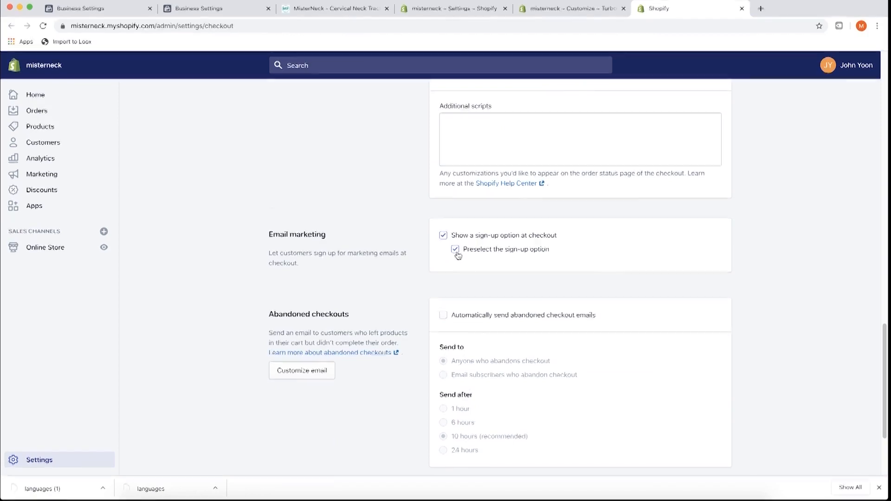
click(455, 251)
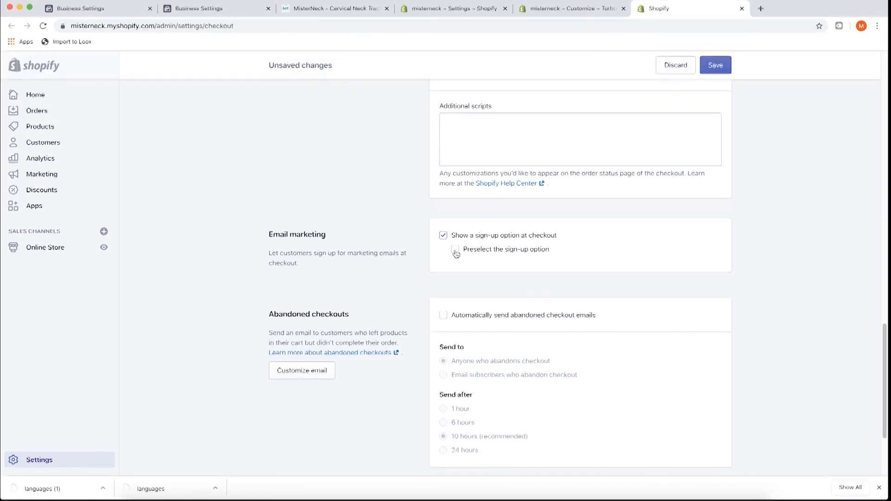
click(456, 250)
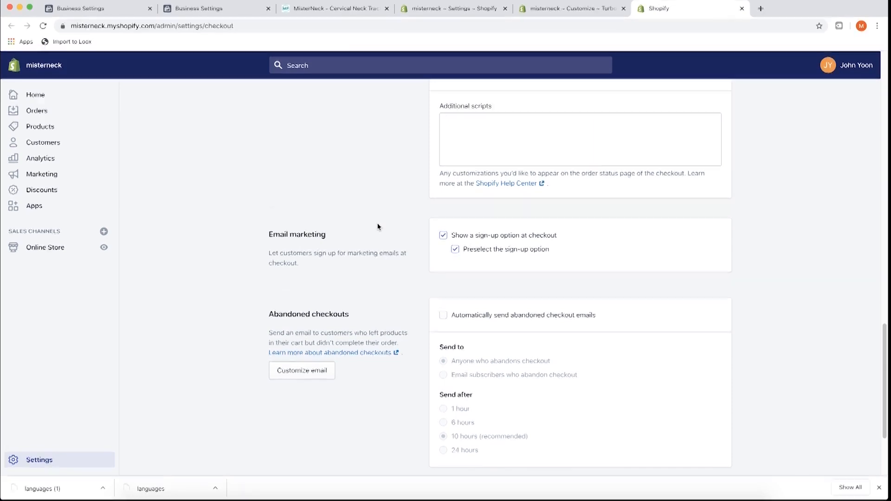
scroll(379, 227, down, 3)
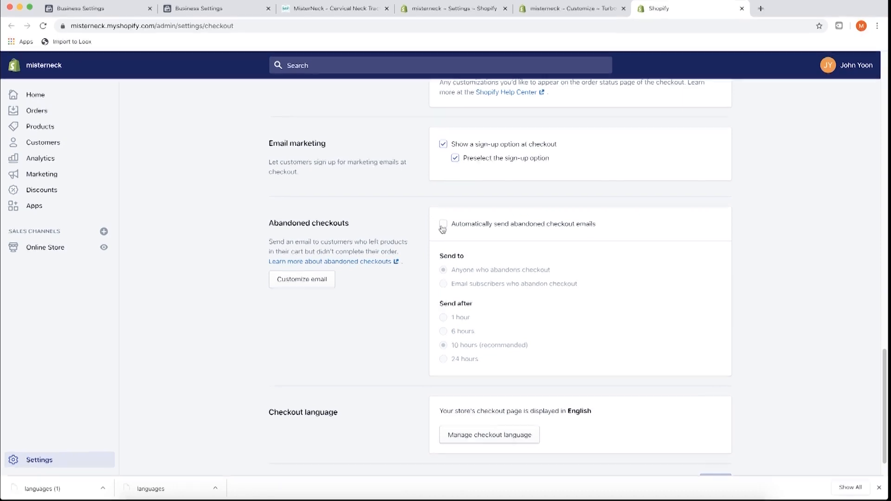
scroll(430, 235, up, 15)
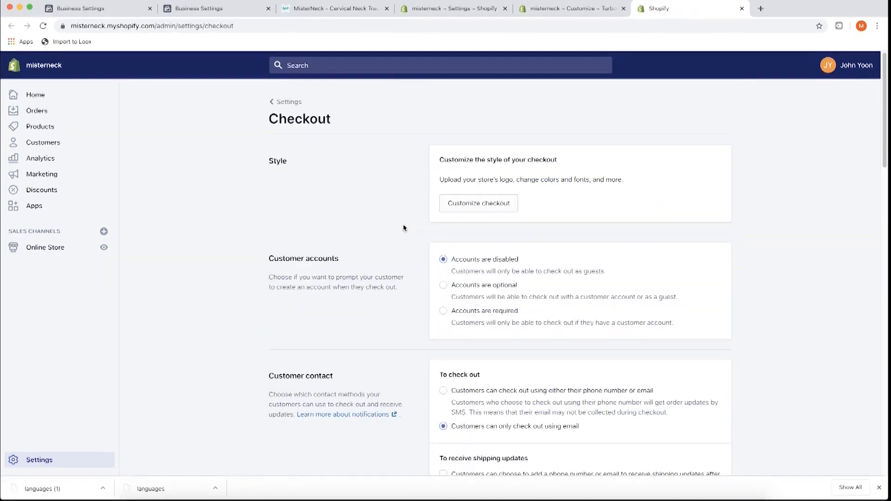
- Go from Settings to Notifications and open the Order confirmation email template
click(288, 102)
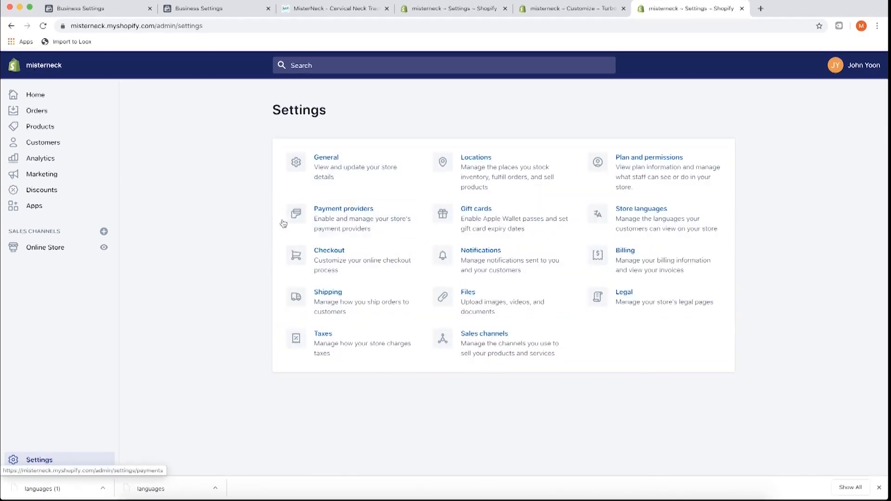
super+click(466, 258)
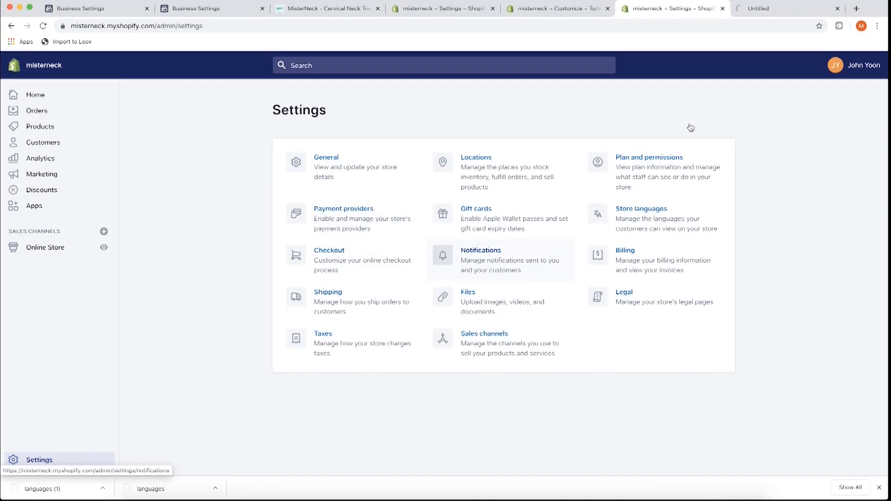
click(764, 12)
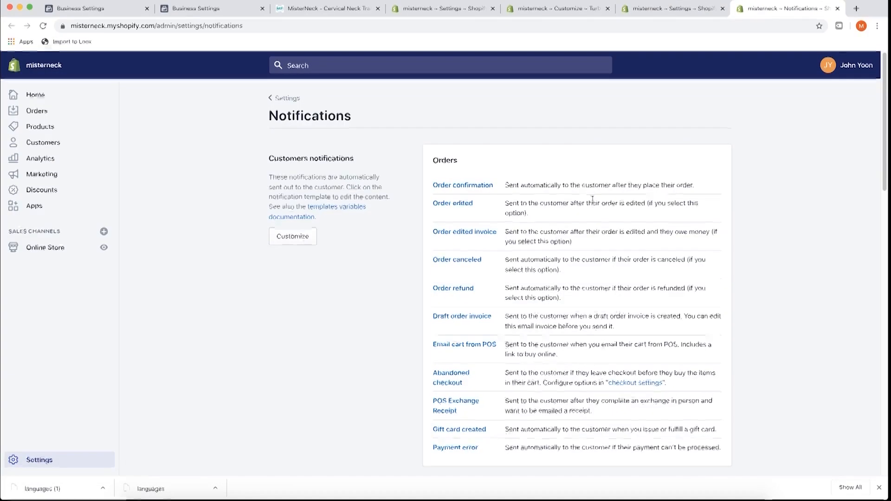
scroll(498, 206, down, 2)
scroll(498, 207, down, 4)
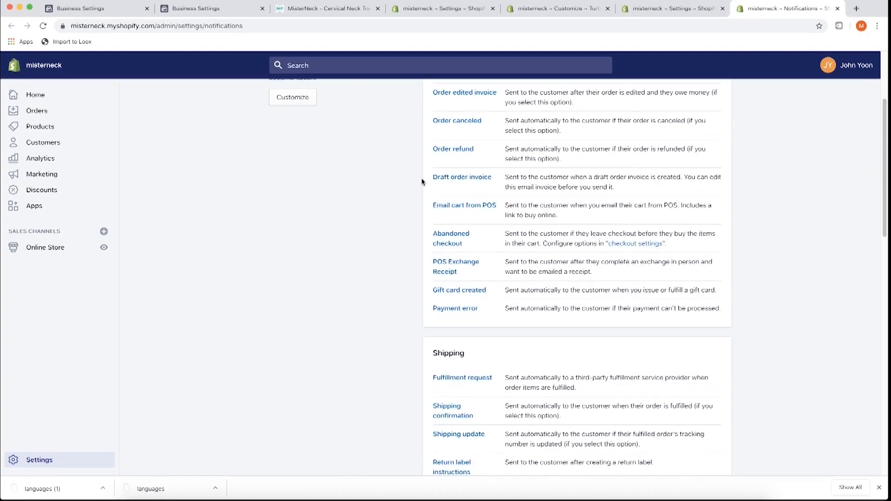
scroll(433, 263, down, 10)
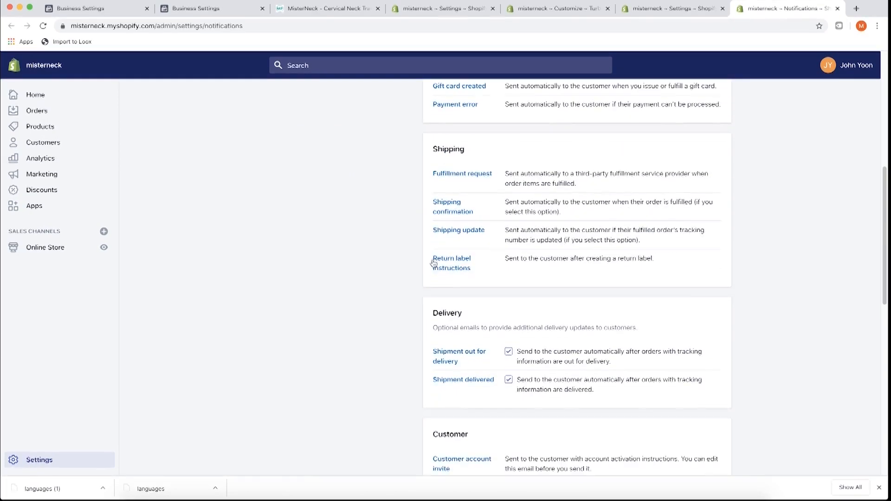
scroll(432, 258, up, 14)
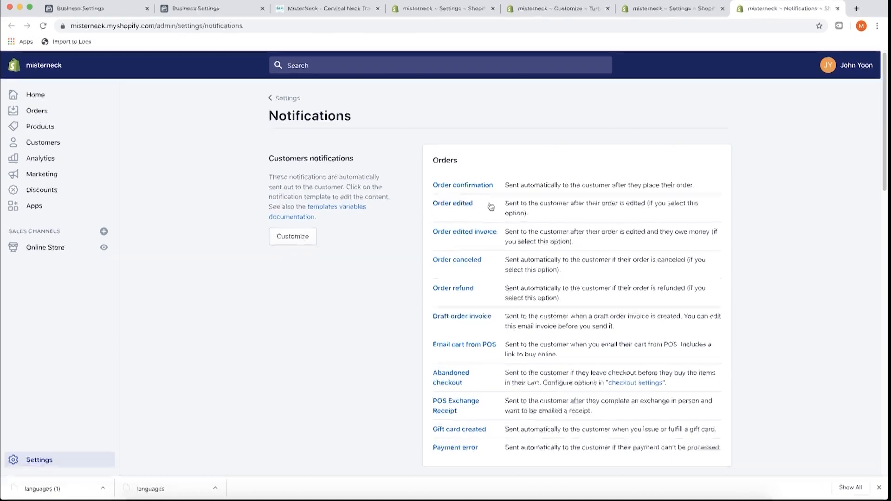
click(475, 191)
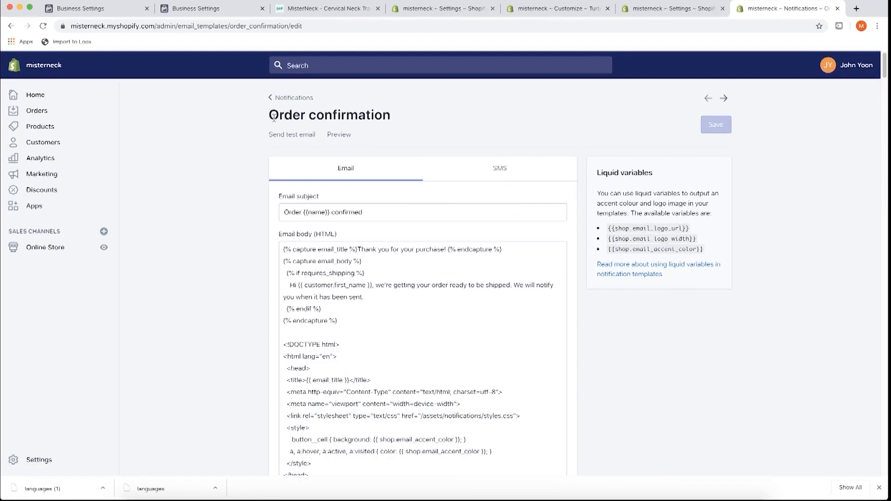
scroll(267, 189, down, 5)
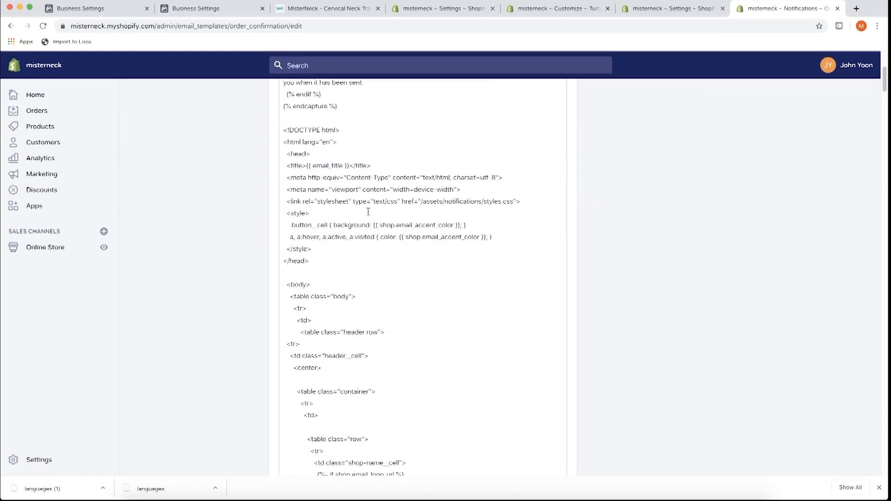
scroll(243, 263, up, 5)
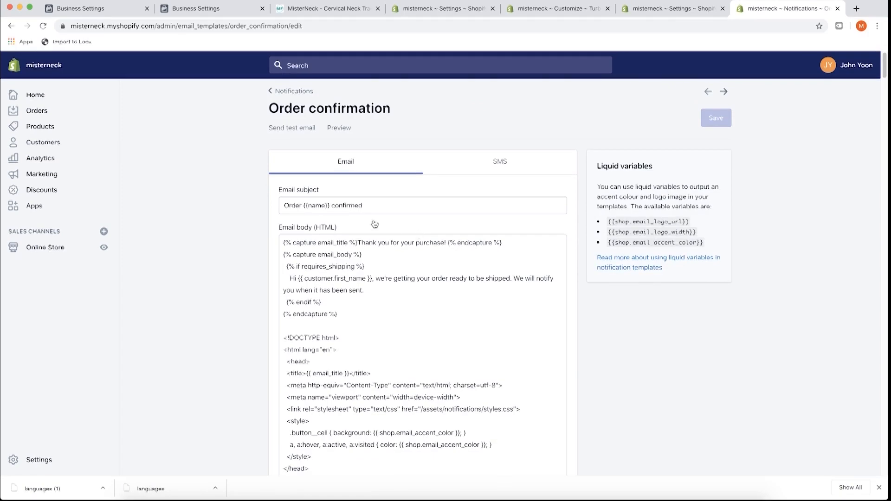
scroll(290, 214, down, 20)
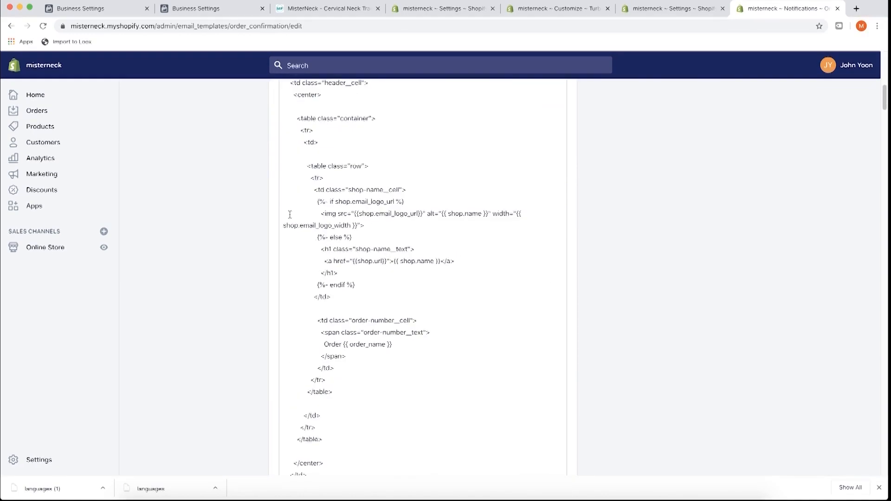
scroll(347, 241, down, 15)
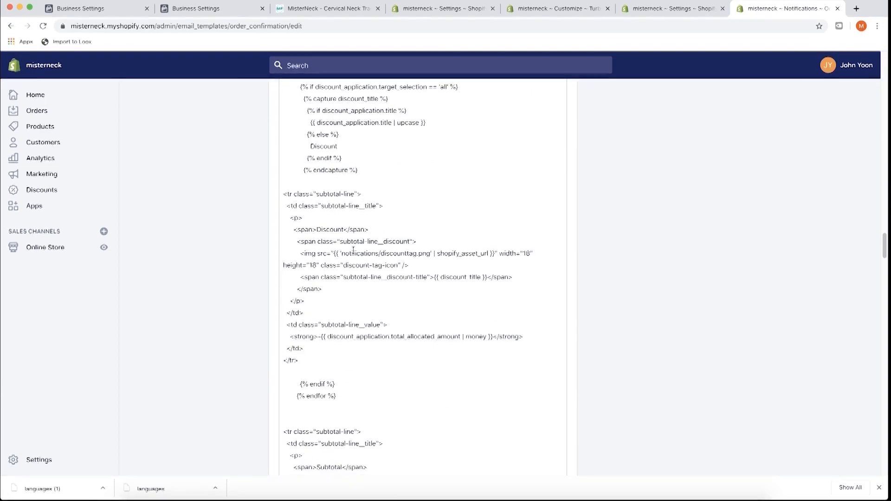
scroll(353, 250, up, 20)
scroll(353, 251, up, 5)
drag(381, 223, 424, 225)
click(424, 225)
scroll(403, 229, up, 2)
click(342, 136)
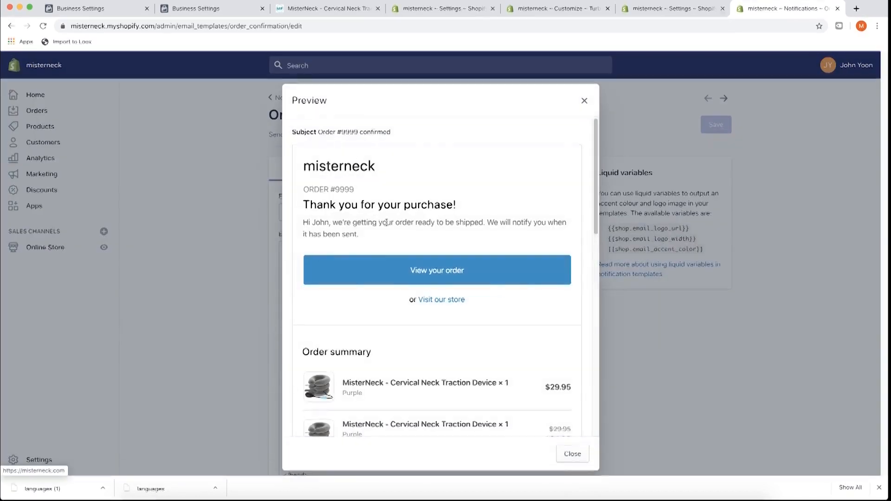
scroll(407, 182, down, 2)
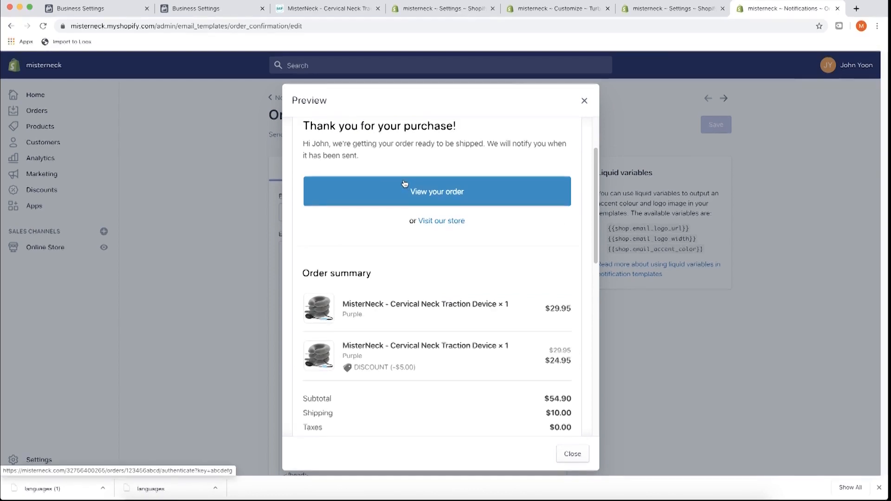
scroll(395, 189, down, 10)
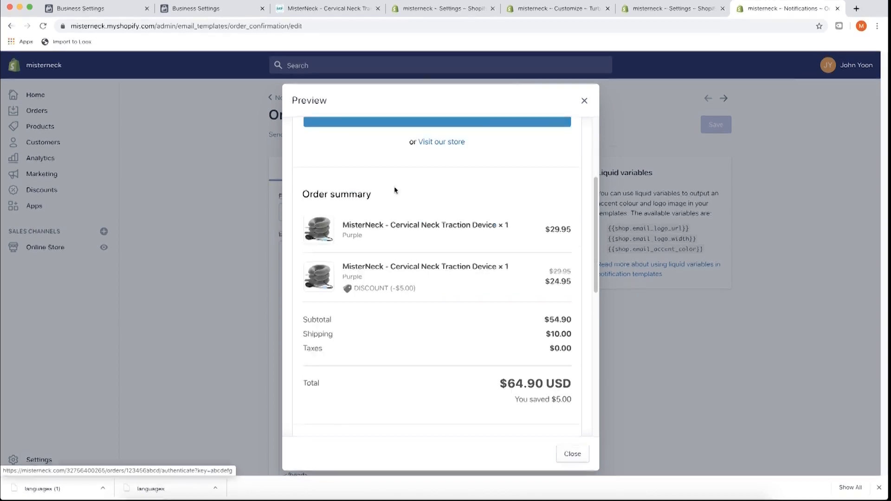
scroll(409, 204, up, 10)
click(585, 101)
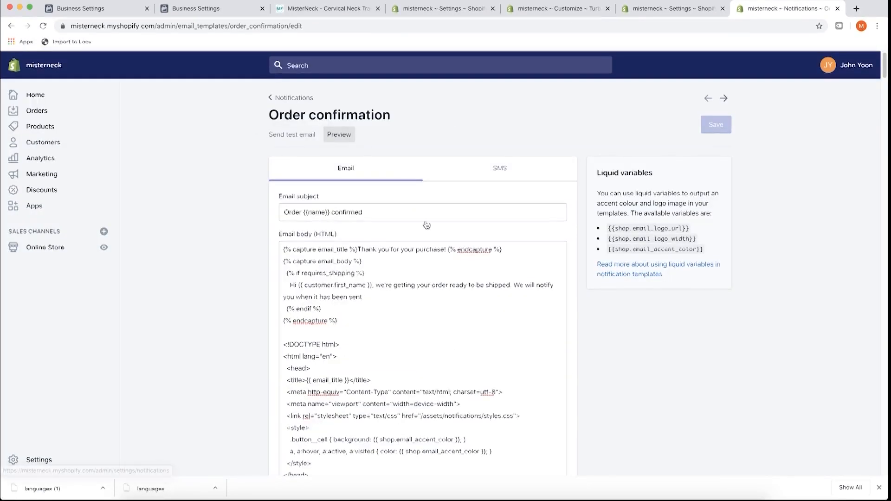
- Back out of the notification template to Settings and switch to the Billing page
click(290, 97)
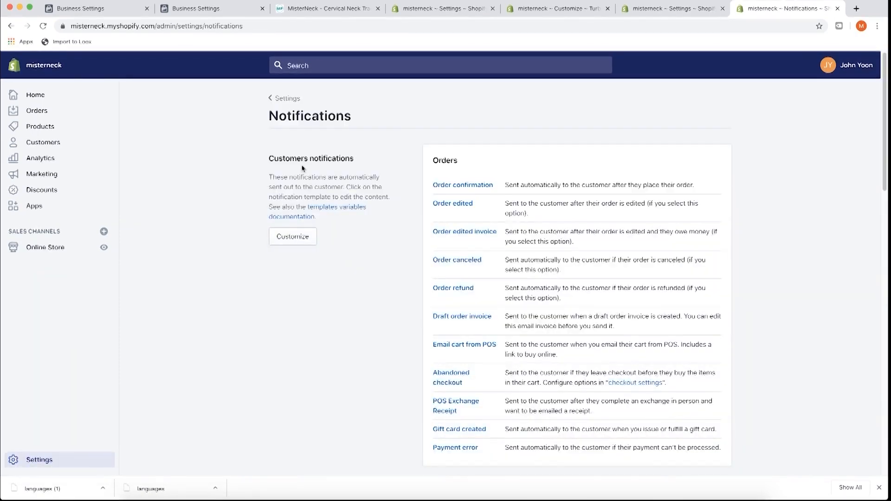
click(284, 98)
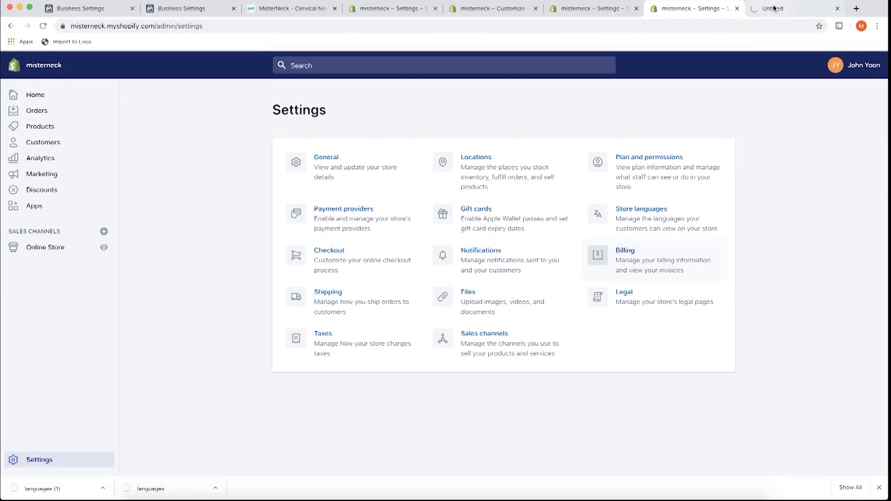
click(774, 8)
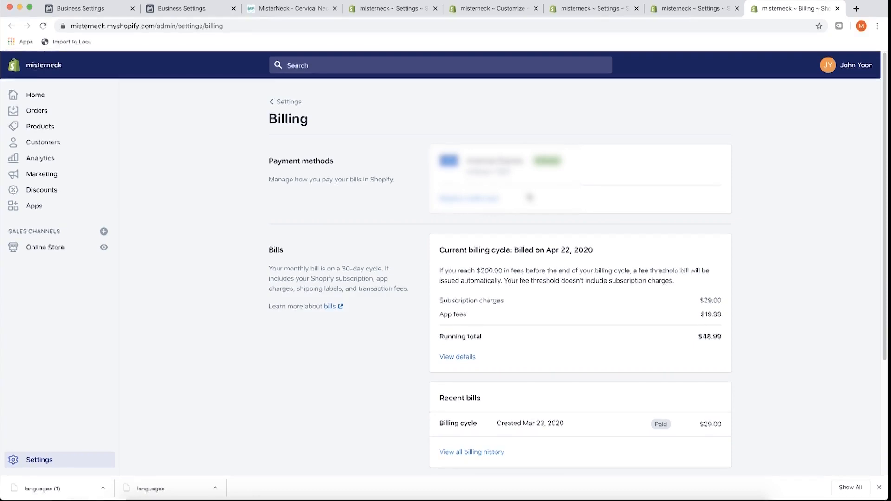
- Review the Billing page's $48.99 running total and payment methods, then return to Settings
drag(533, 181, 413, 151)
click(255, 150)
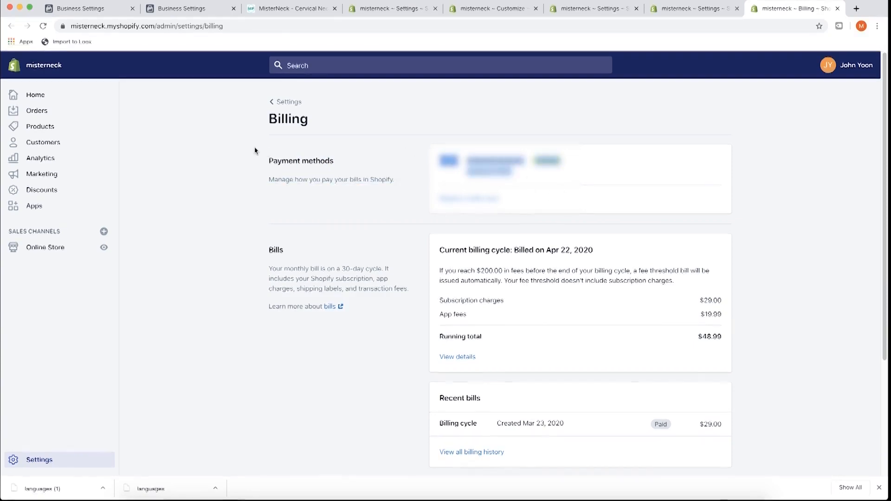
drag(269, 159, 269, 159)
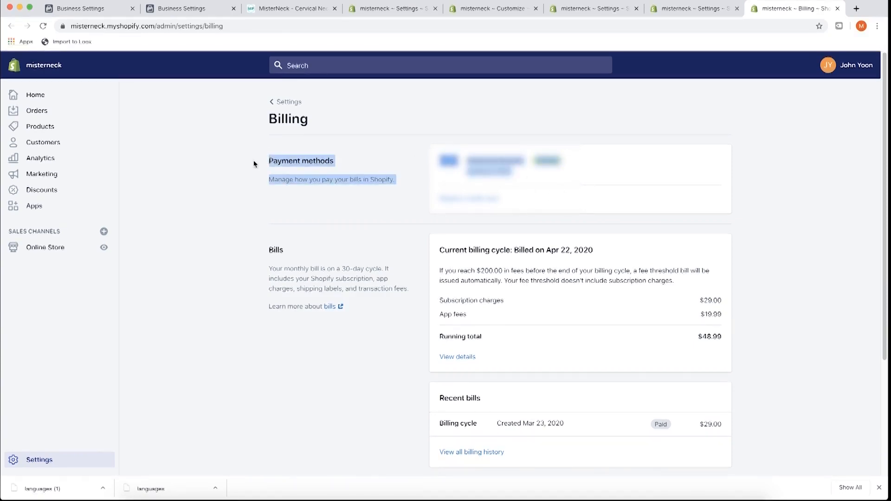
click(255, 163)
scroll(255, 165, down, 3)
scroll(306, 214, up, 2)
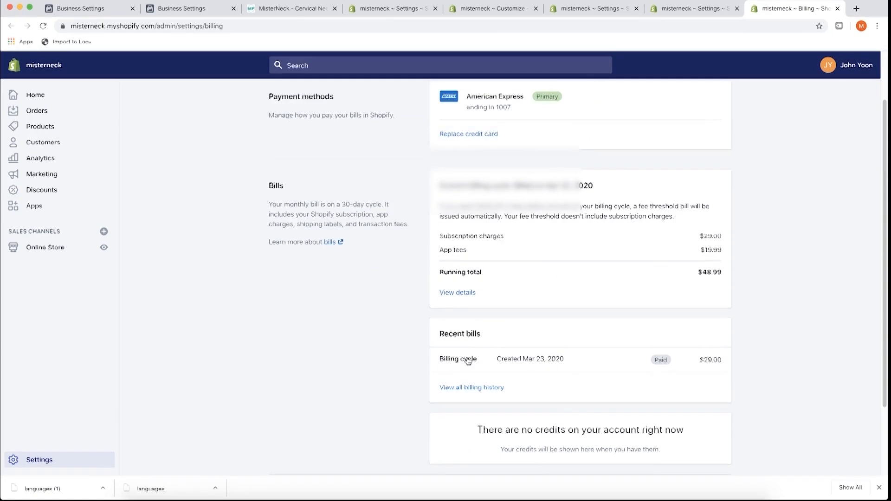
scroll(339, 244, down, 2)
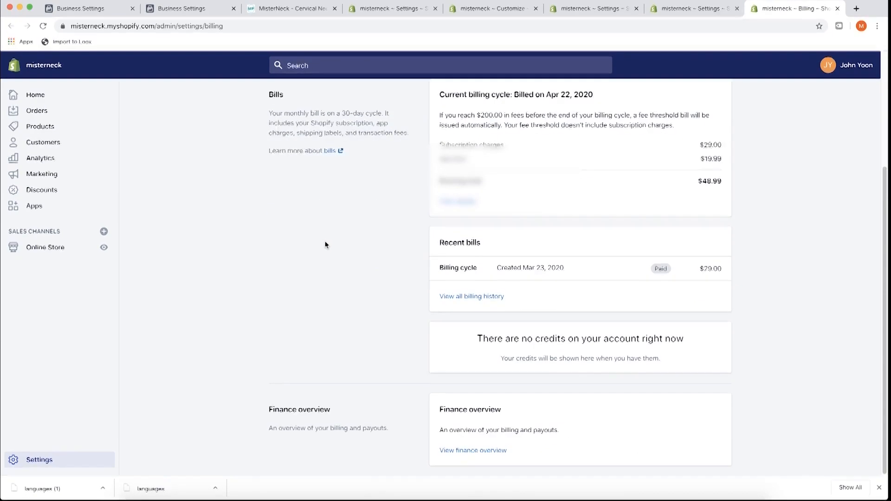
scroll(325, 227, up, 3)
click(287, 103)
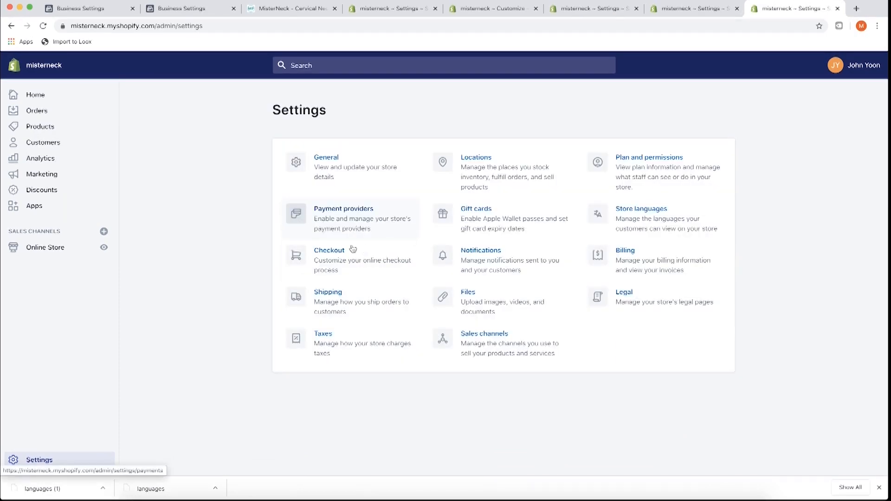
- Open the General shipping profile from Shipping settings in a new tab
super+click(329, 295)
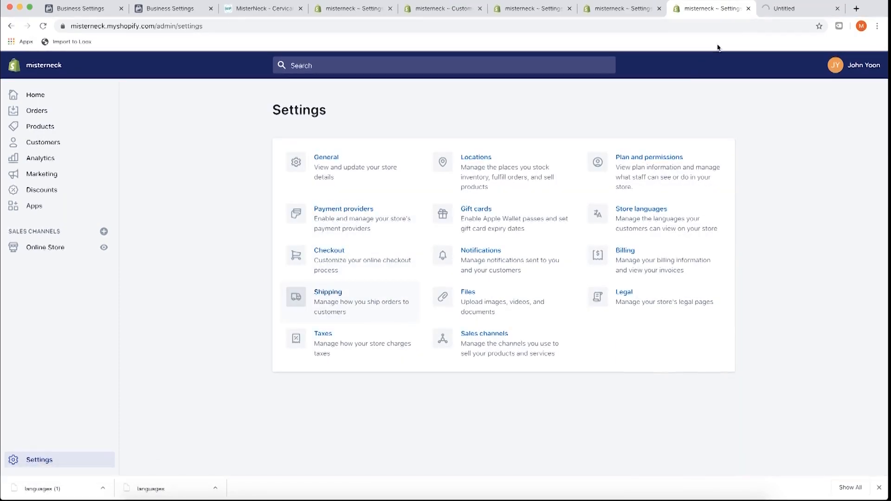
click(776, 10)
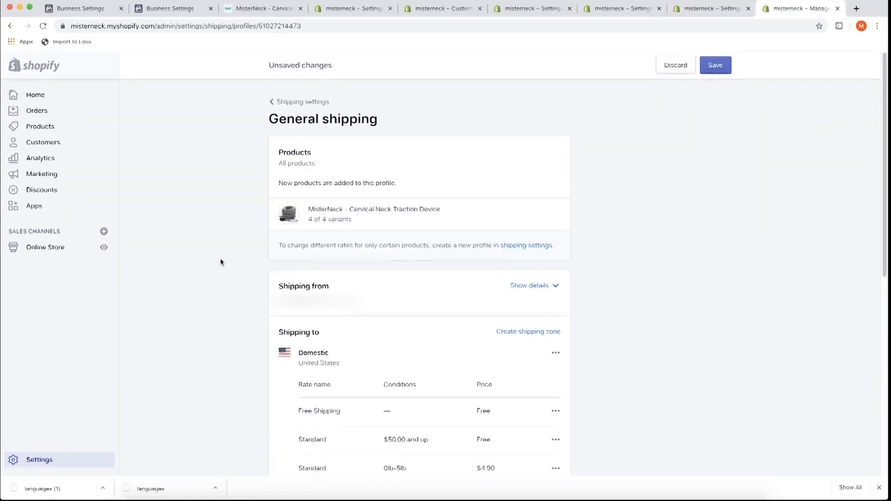
scroll(255, 255, down, 4)
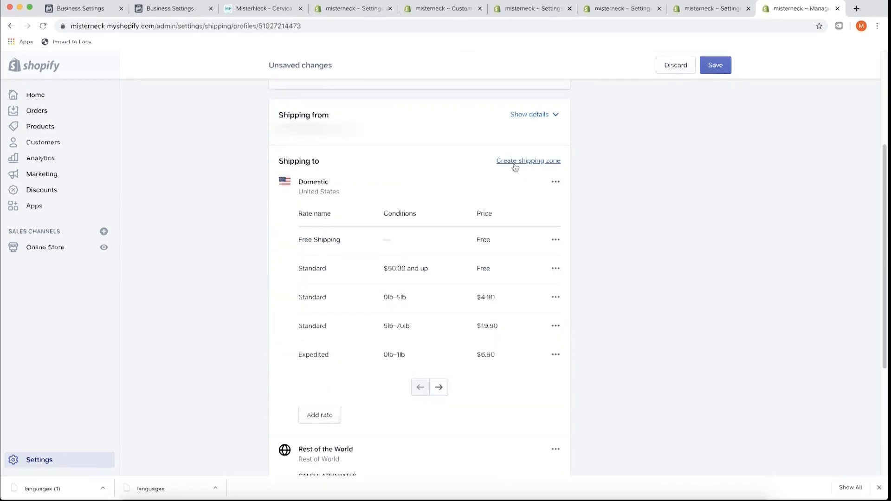
- Delete the Domestic and Rest of the World shipping zones
click(559, 182)
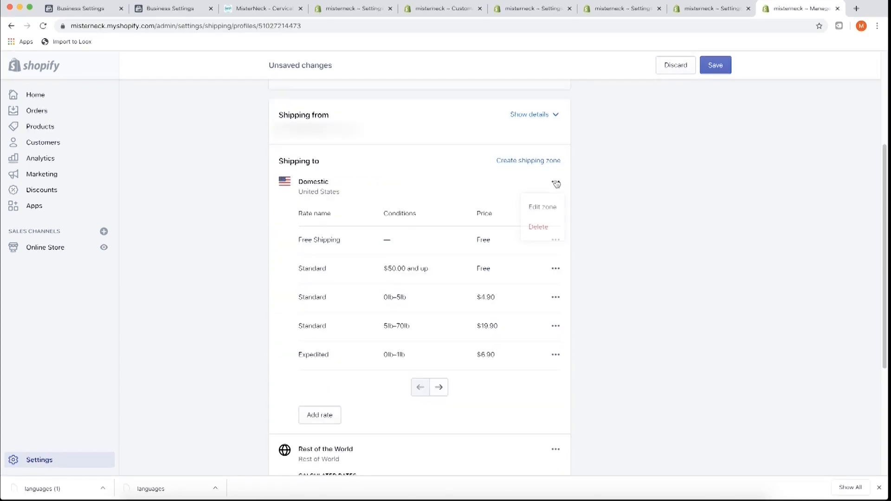
click(541, 228)
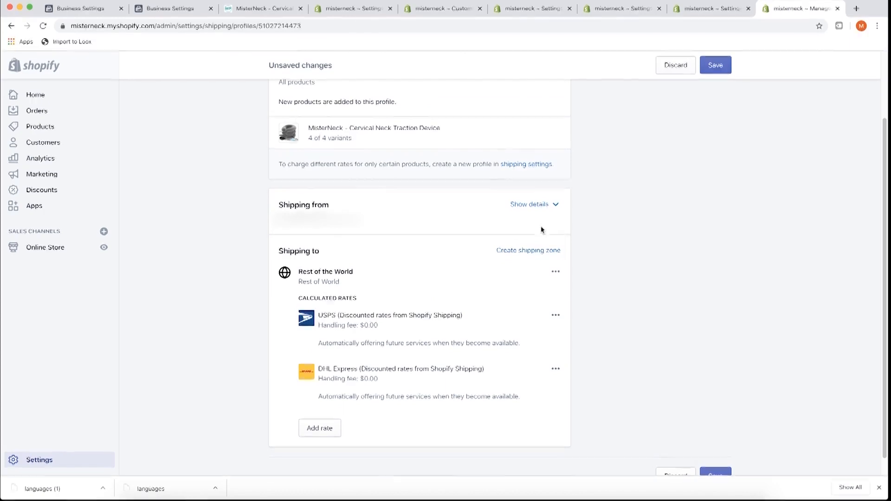
click(556, 271)
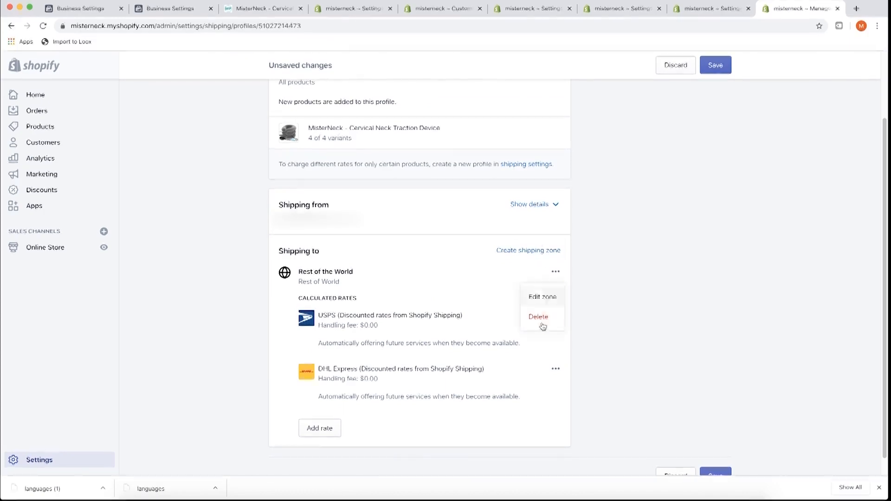
click(542, 316)
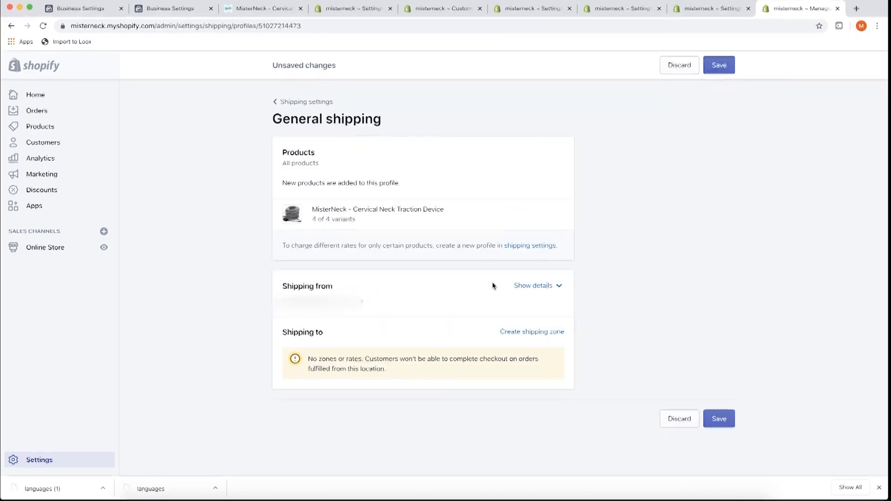
- Create a shipping zone named 'Worldwide' covering Rest of world
click(527, 338)
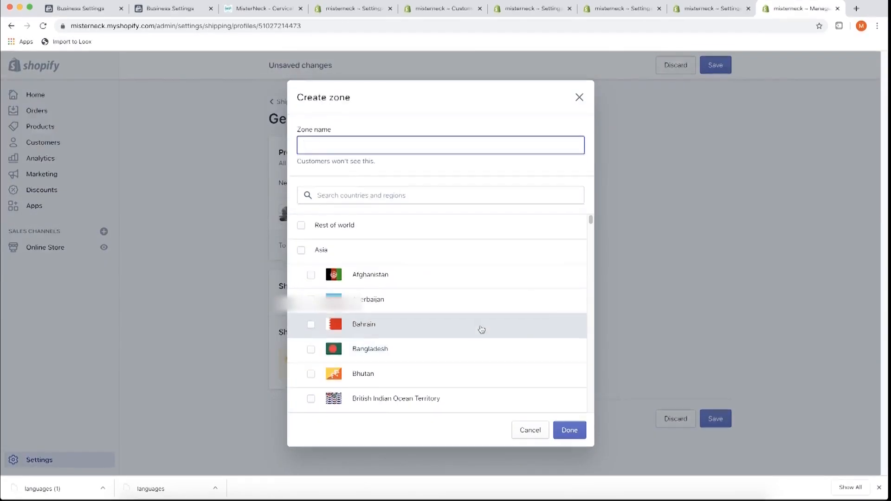
text(Worldwide)
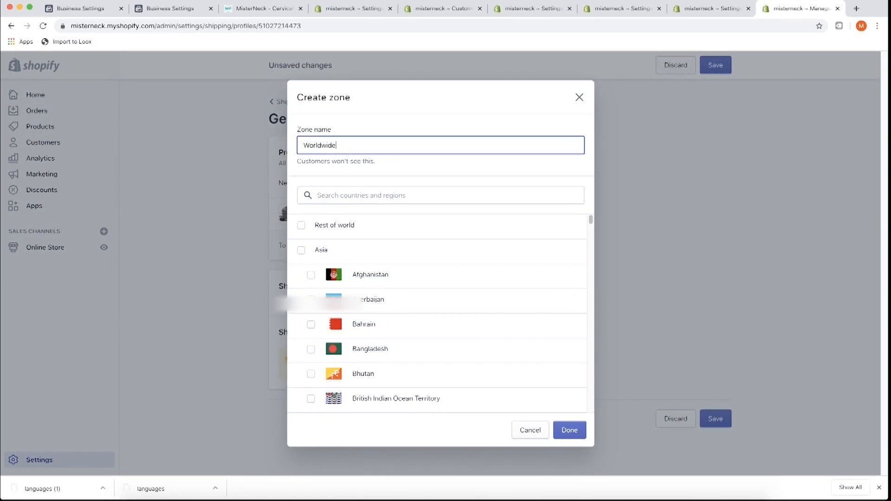
click(305, 224)
click(303, 226)
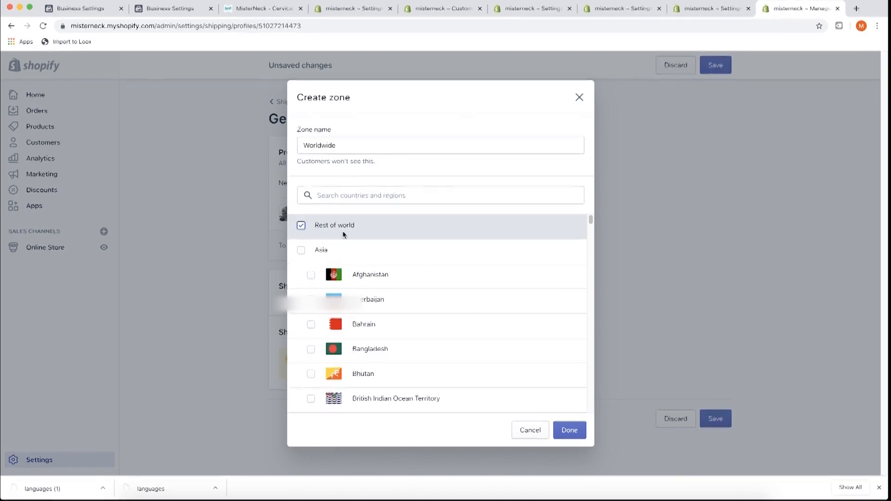
click(568, 433)
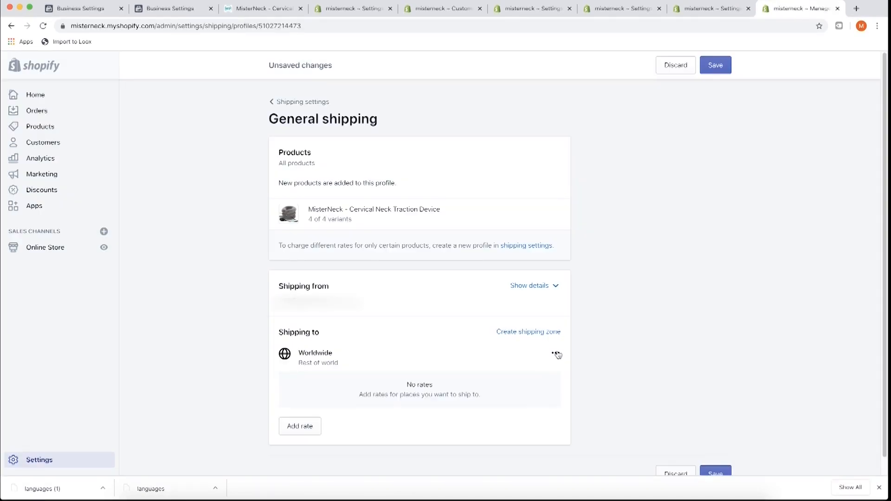
- Add a $0.00 'Free Shipping' rate to the Worldwide zone
click(306, 432)
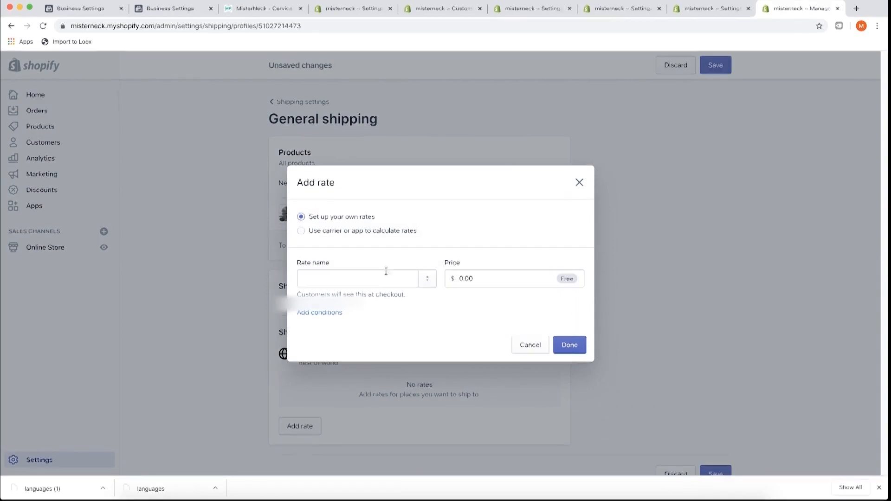
click(375, 277)
text(Free Shipping)
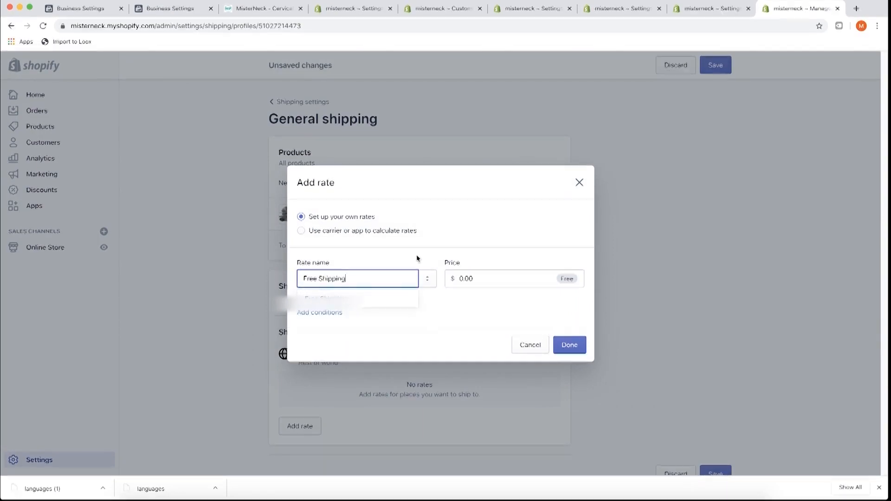
click(470, 241)
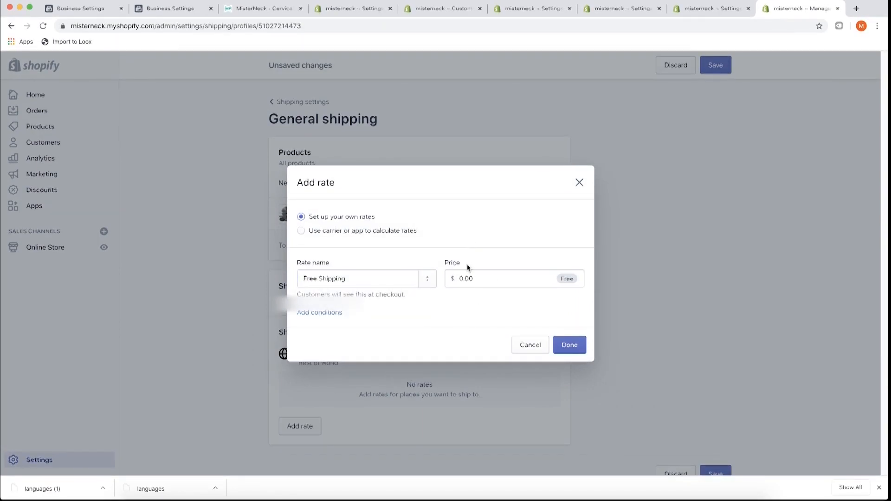
click(569, 344)
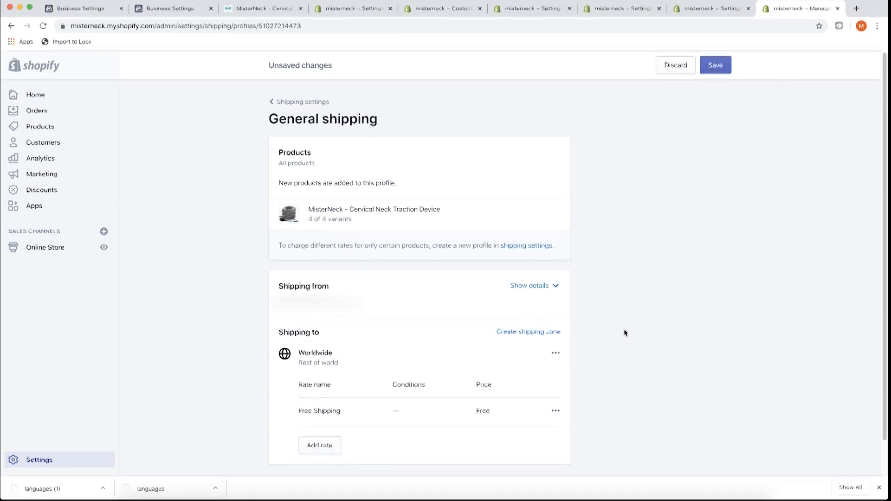
- Save the shipping profile, then go back via Shipping settings to the Settings overview
click(716, 69)
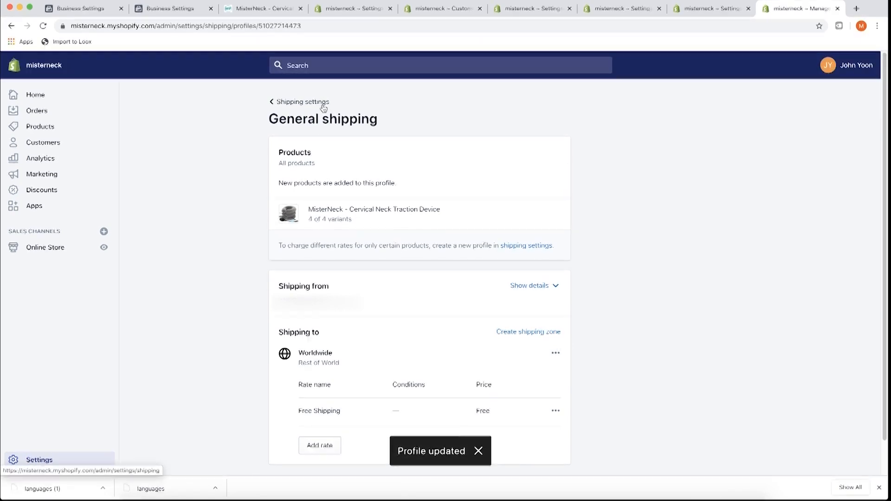
click(323, 107)
click(297, 104)
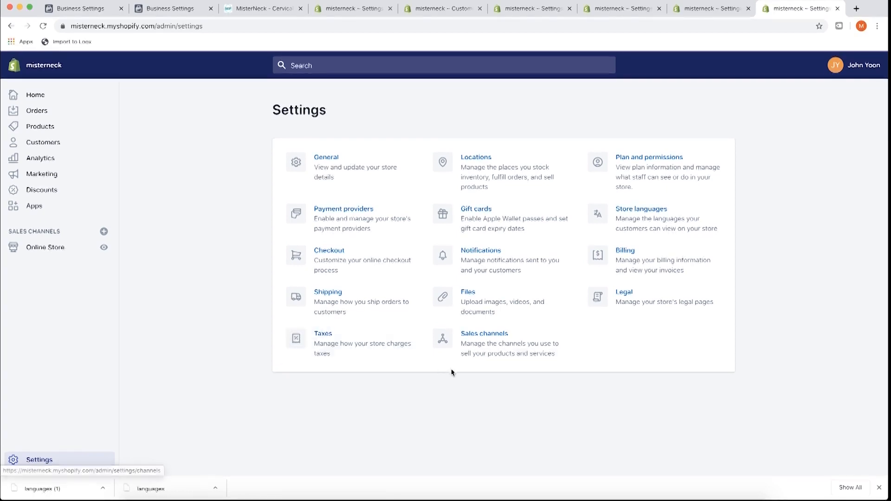
super+click(510, 333)
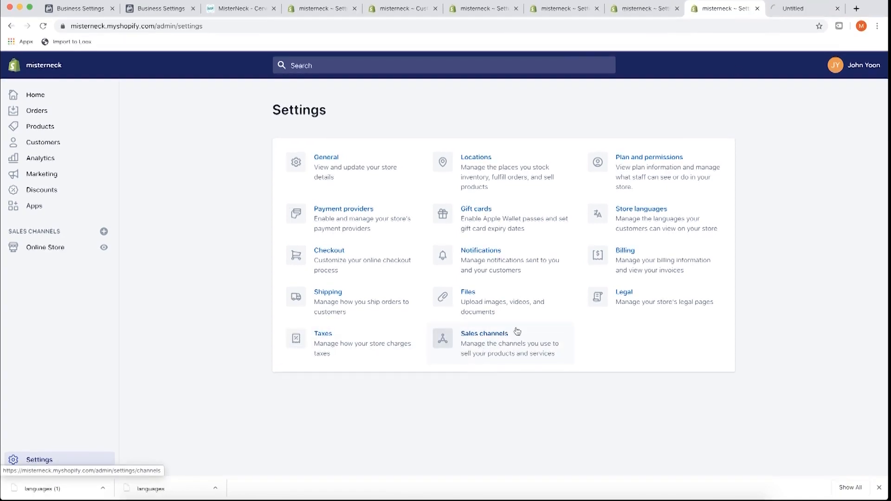
click(781, 12)
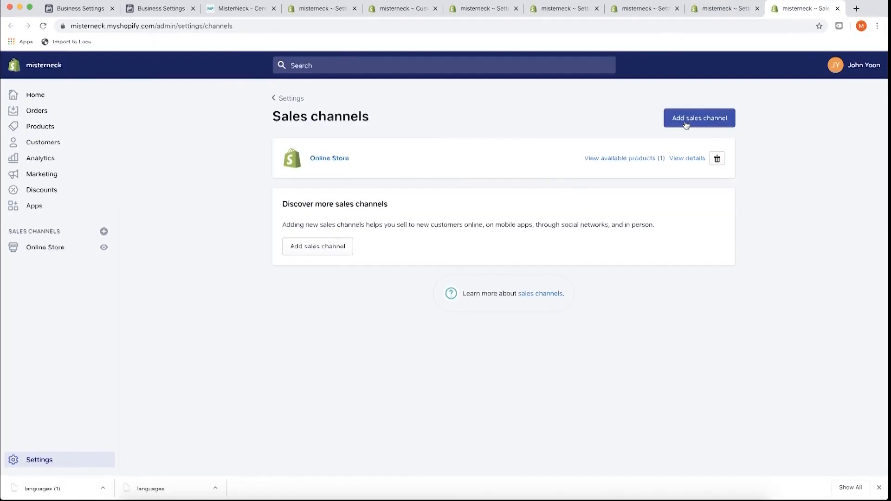
click(685, 122)
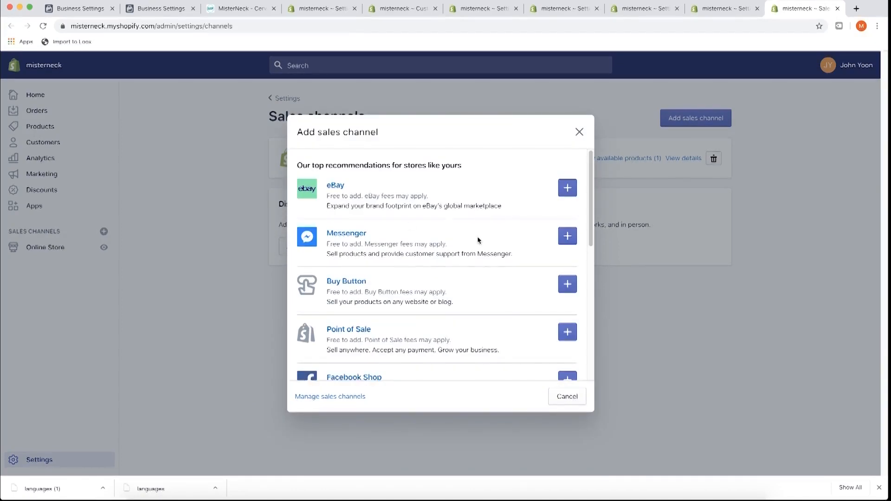
scroll(375, 234, down, 3)
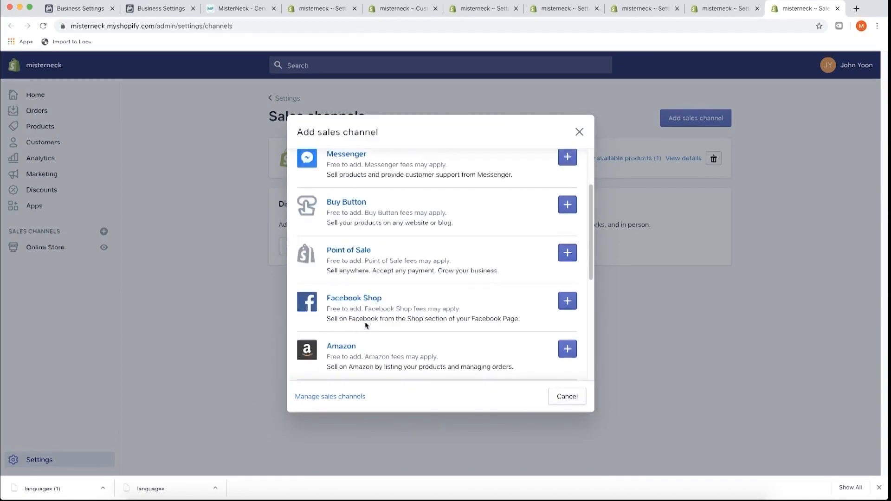
scroll(373, 312, down, 3)
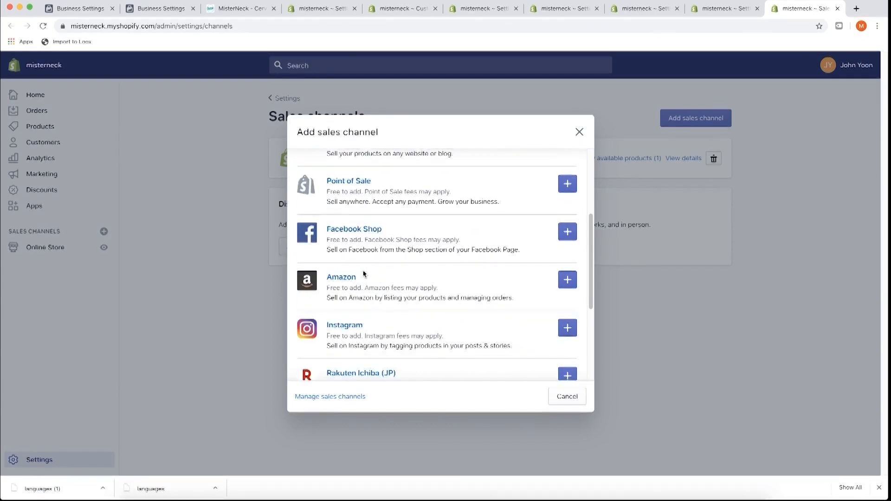
scroll(404, 288, up, 3)
scroll(368, 257, down, 4)
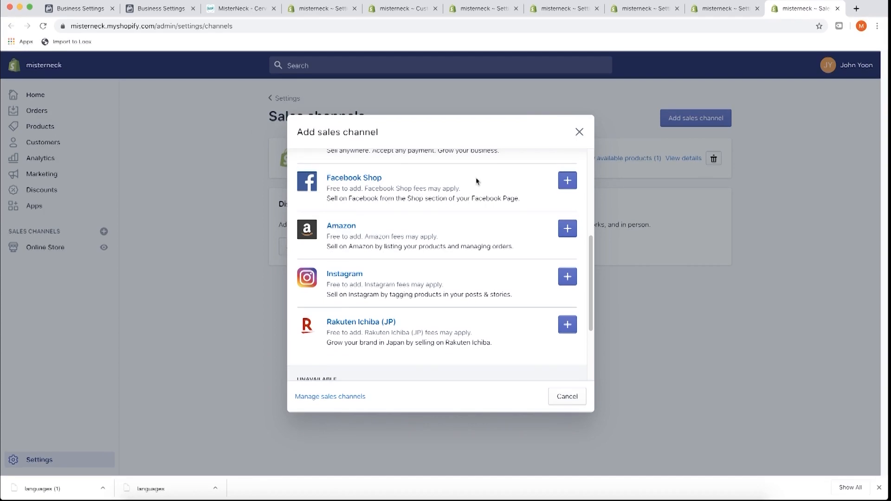
click(580, 132)
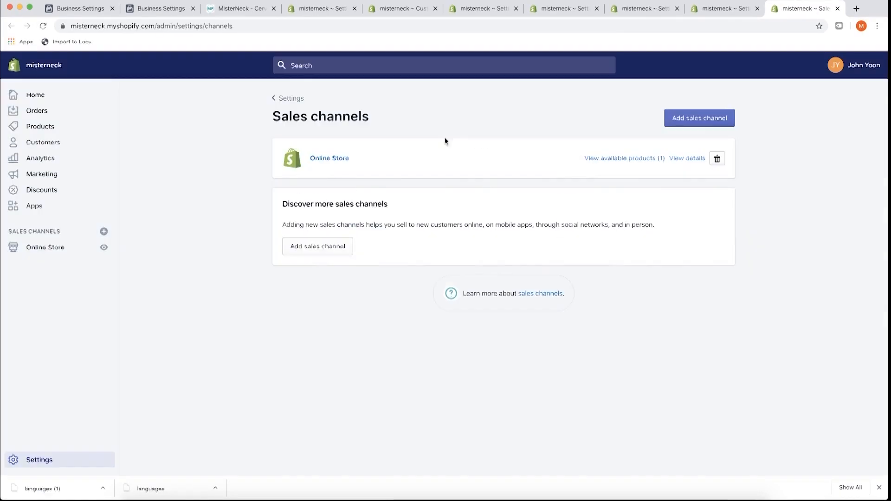
click(290, 99)
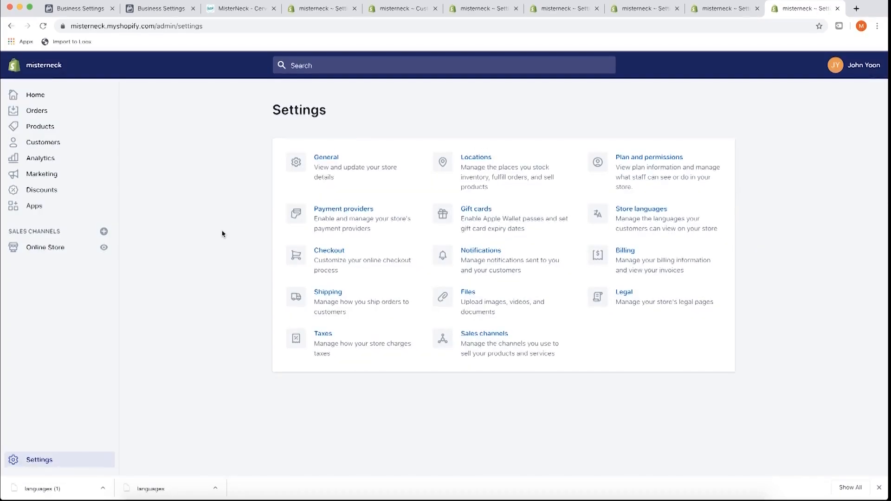